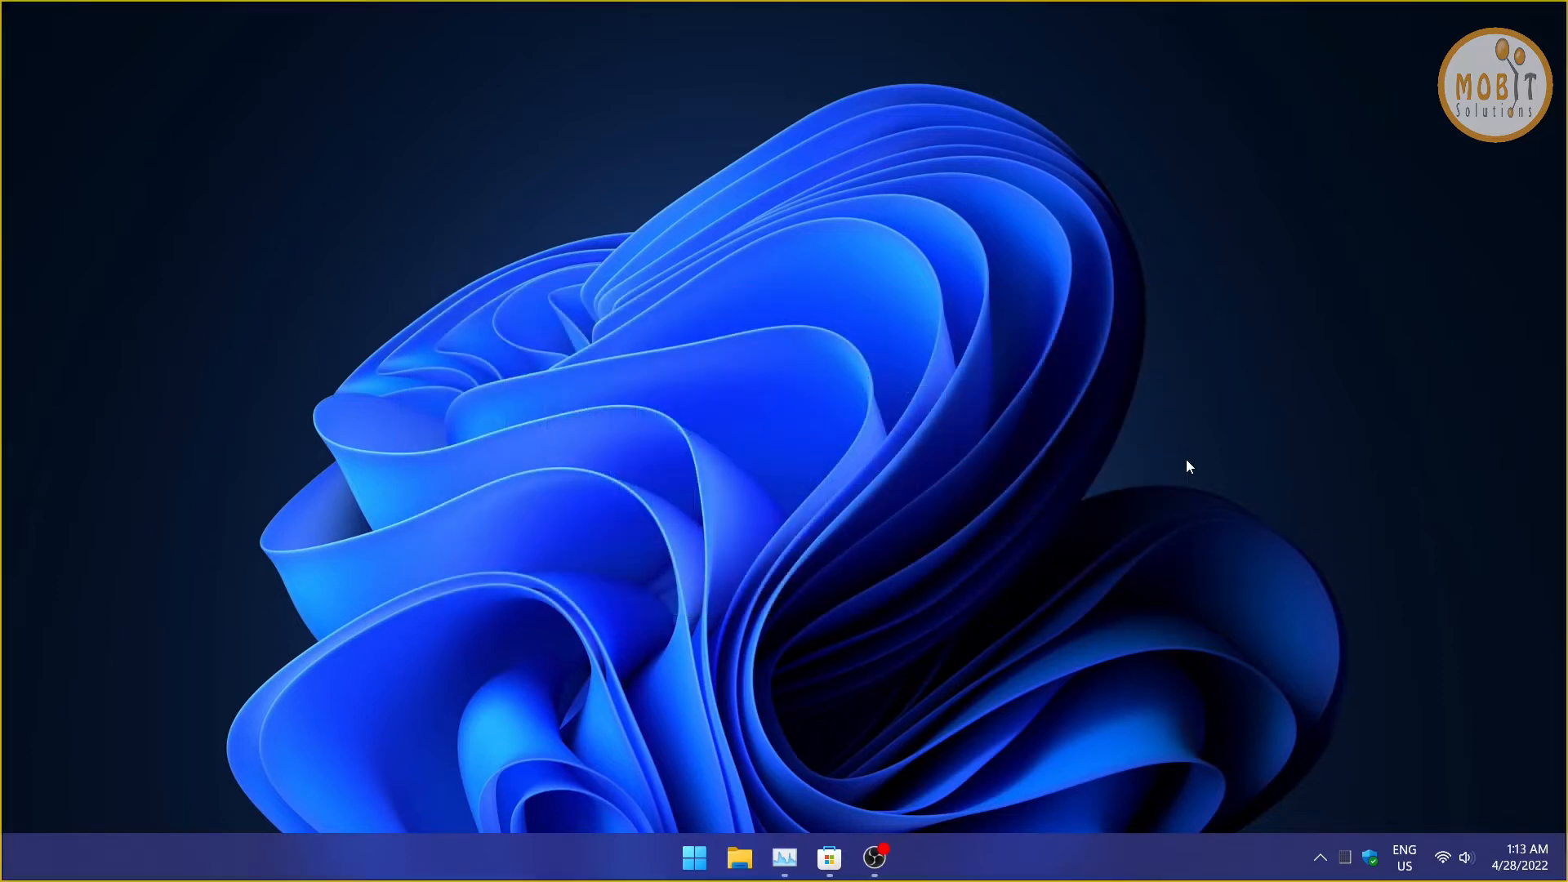
Capture a rectangular snip of the left portion of the desktop wallpaper and dismiss its notification
key("super+shift+s")
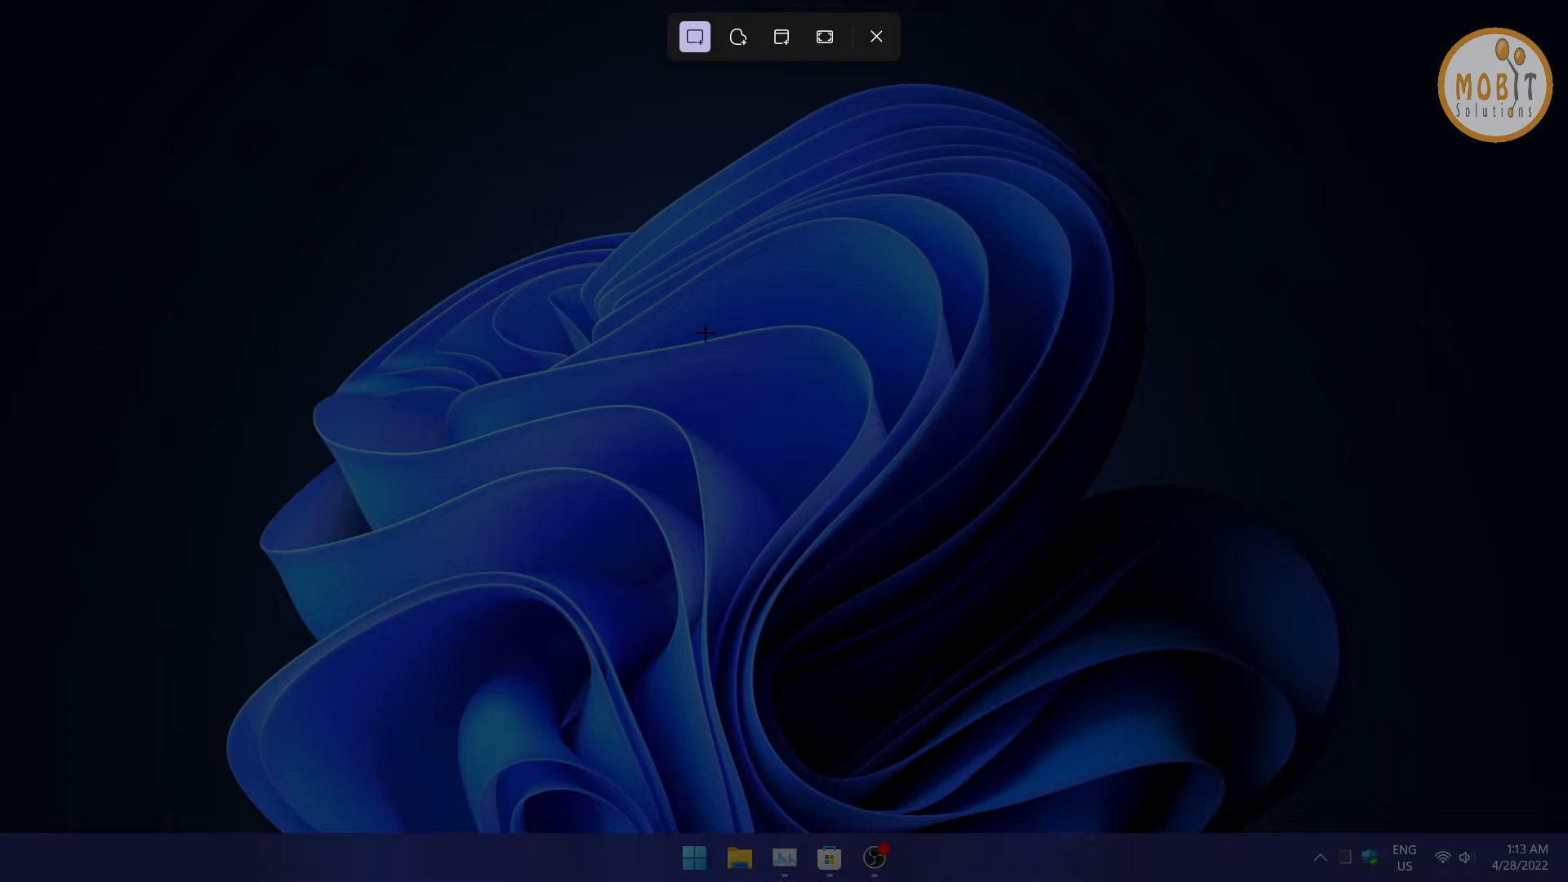
left_click_drag(268, 193, 665, 694)
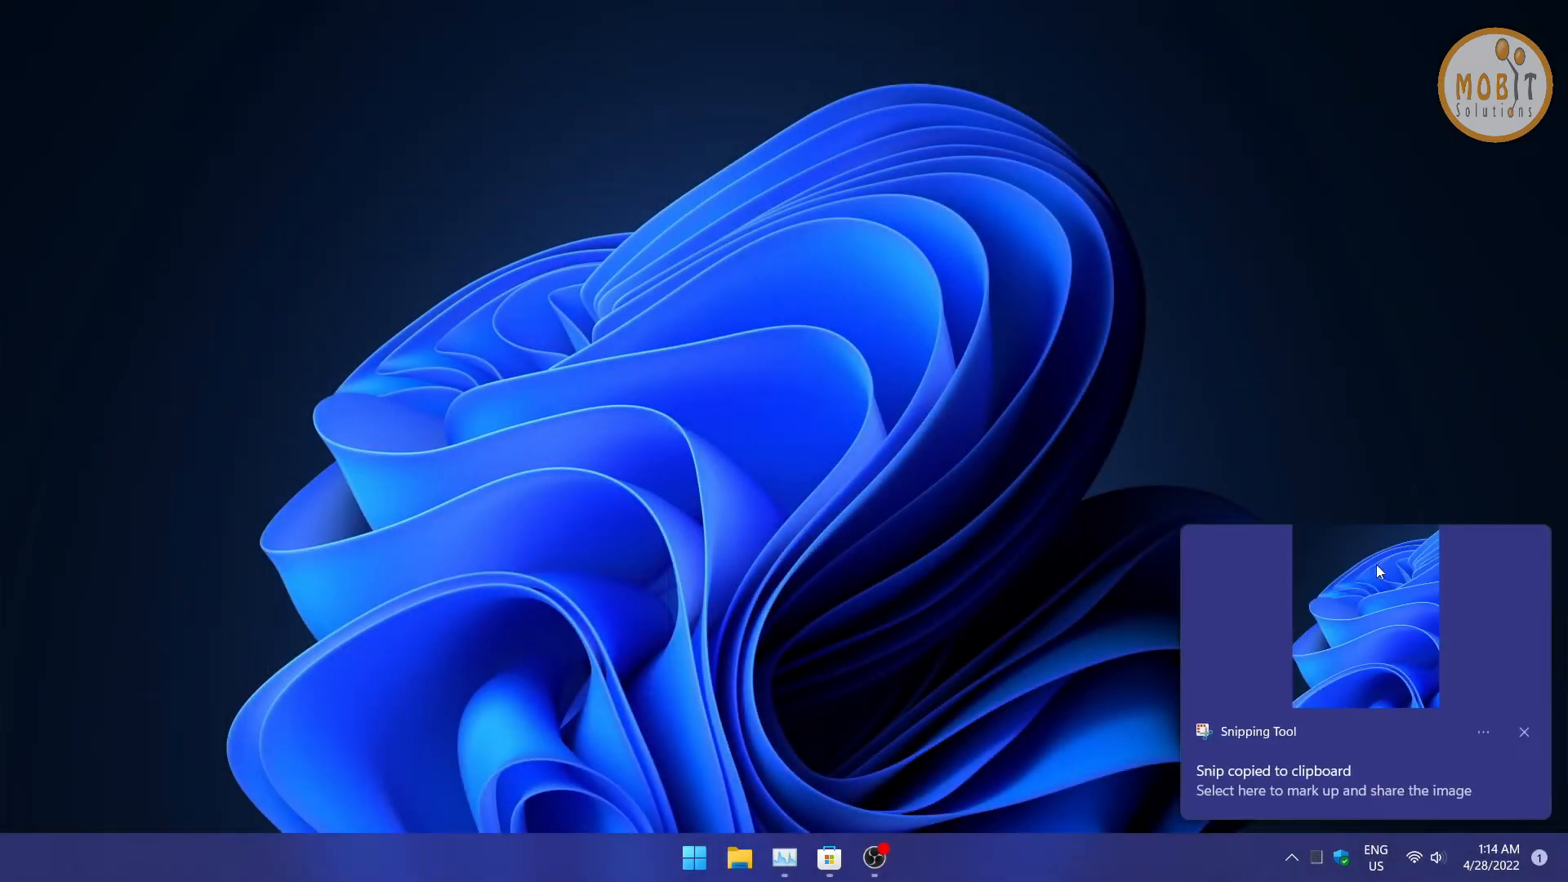
left_click_drag(1227, 585, 1551, 596)
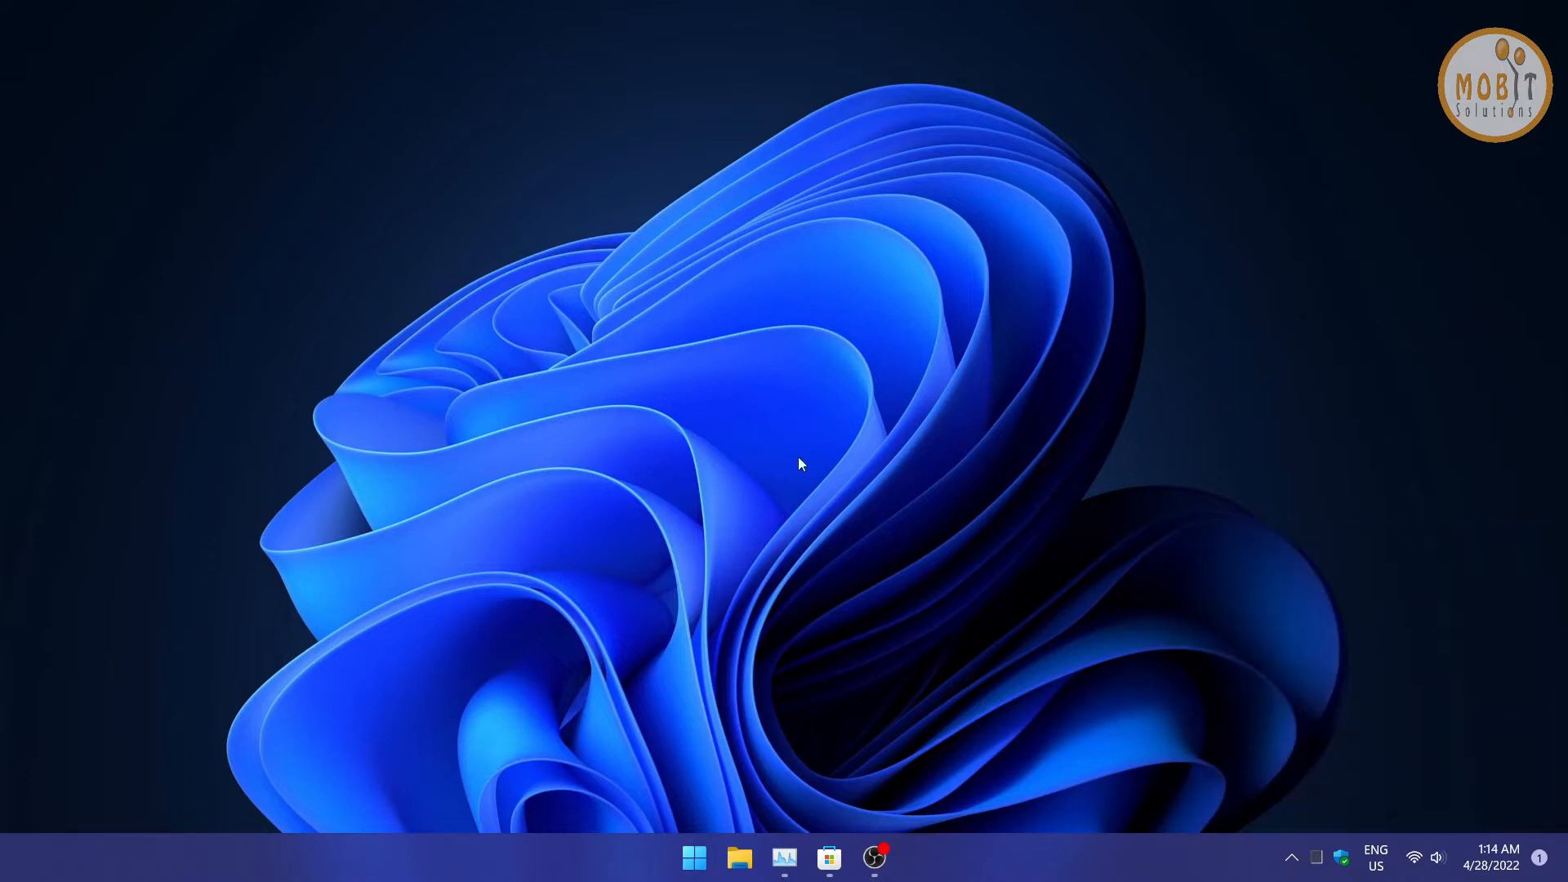
Open the Task Manager window, capture a rectangular snip around it, and return to the empty desktop
left_click(784, 858)
key("super+shift+s")
left_click_drag(492, 366, 18, 813)
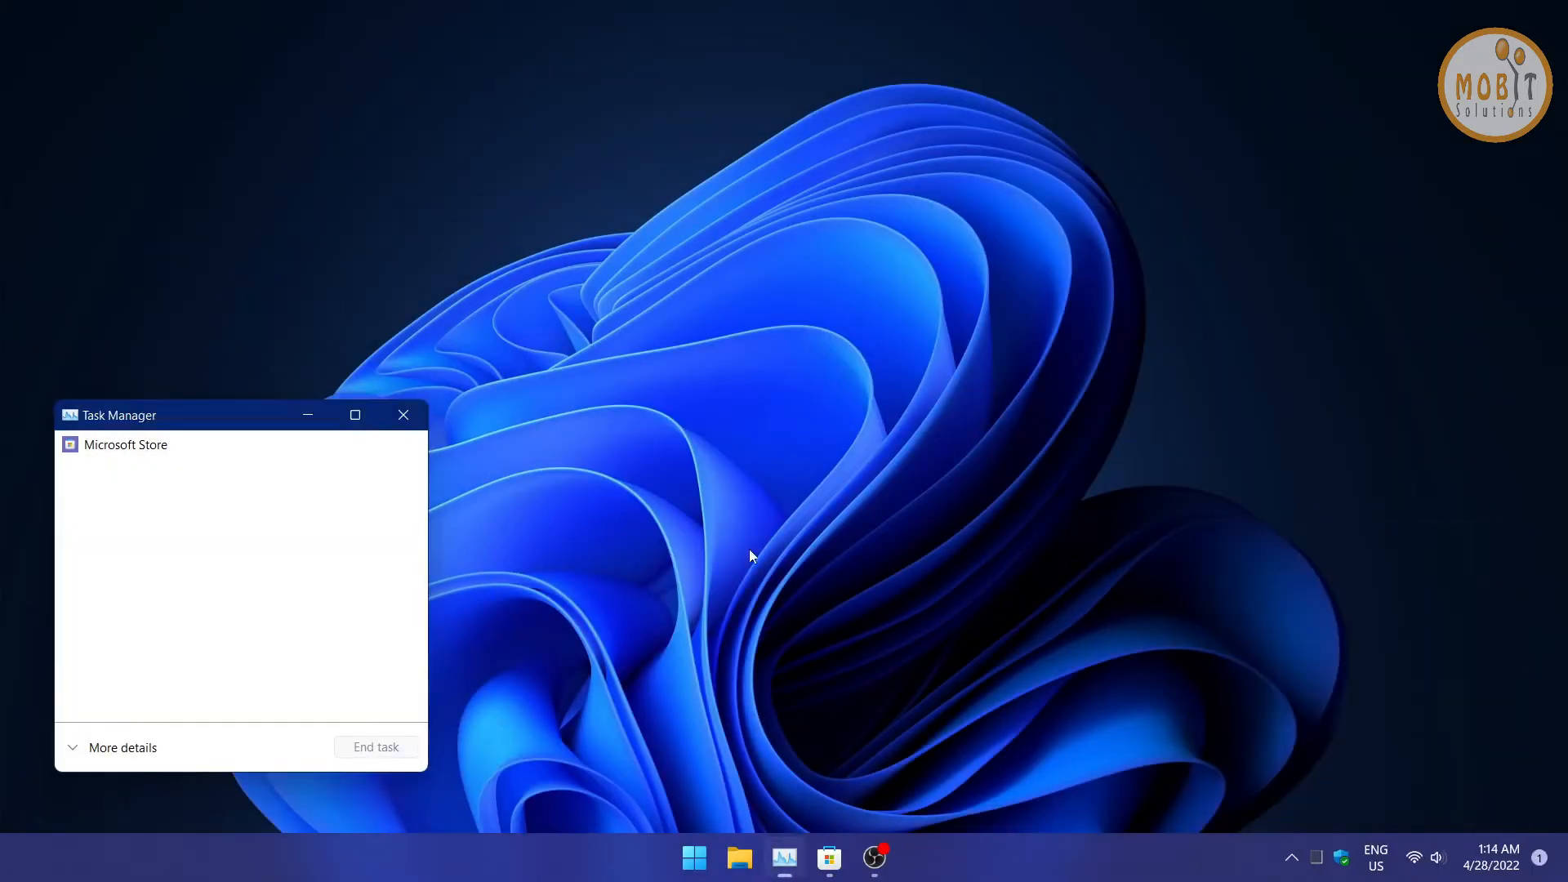
key("super+d")
Capture a Freeform Snip by tracing an irregular outline around the blue wallpaper shape
key("super+shift+s")
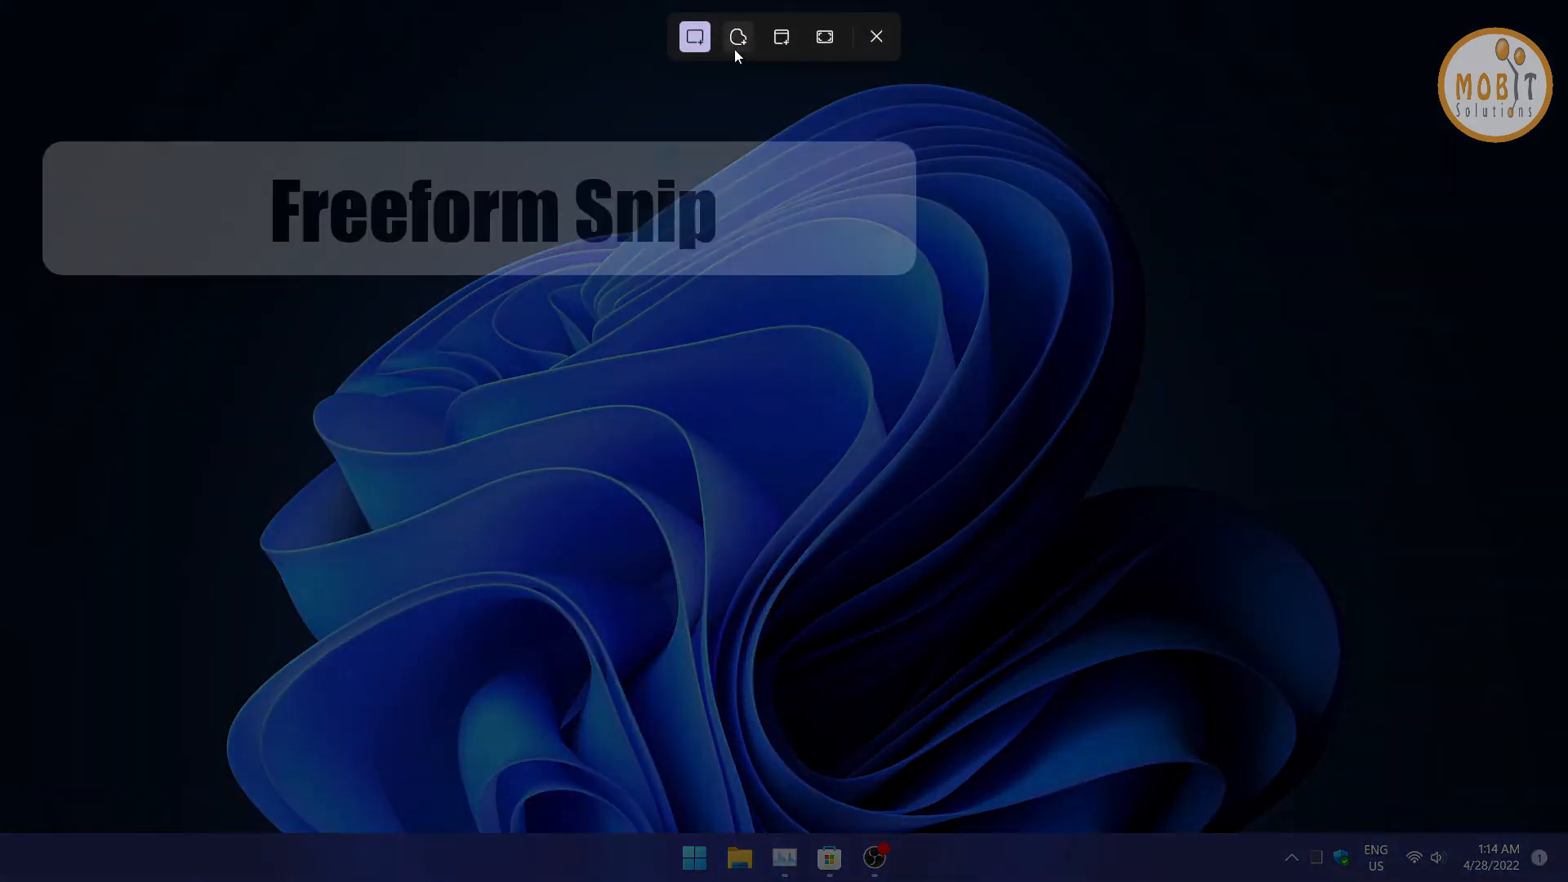
left_click(735, 54)
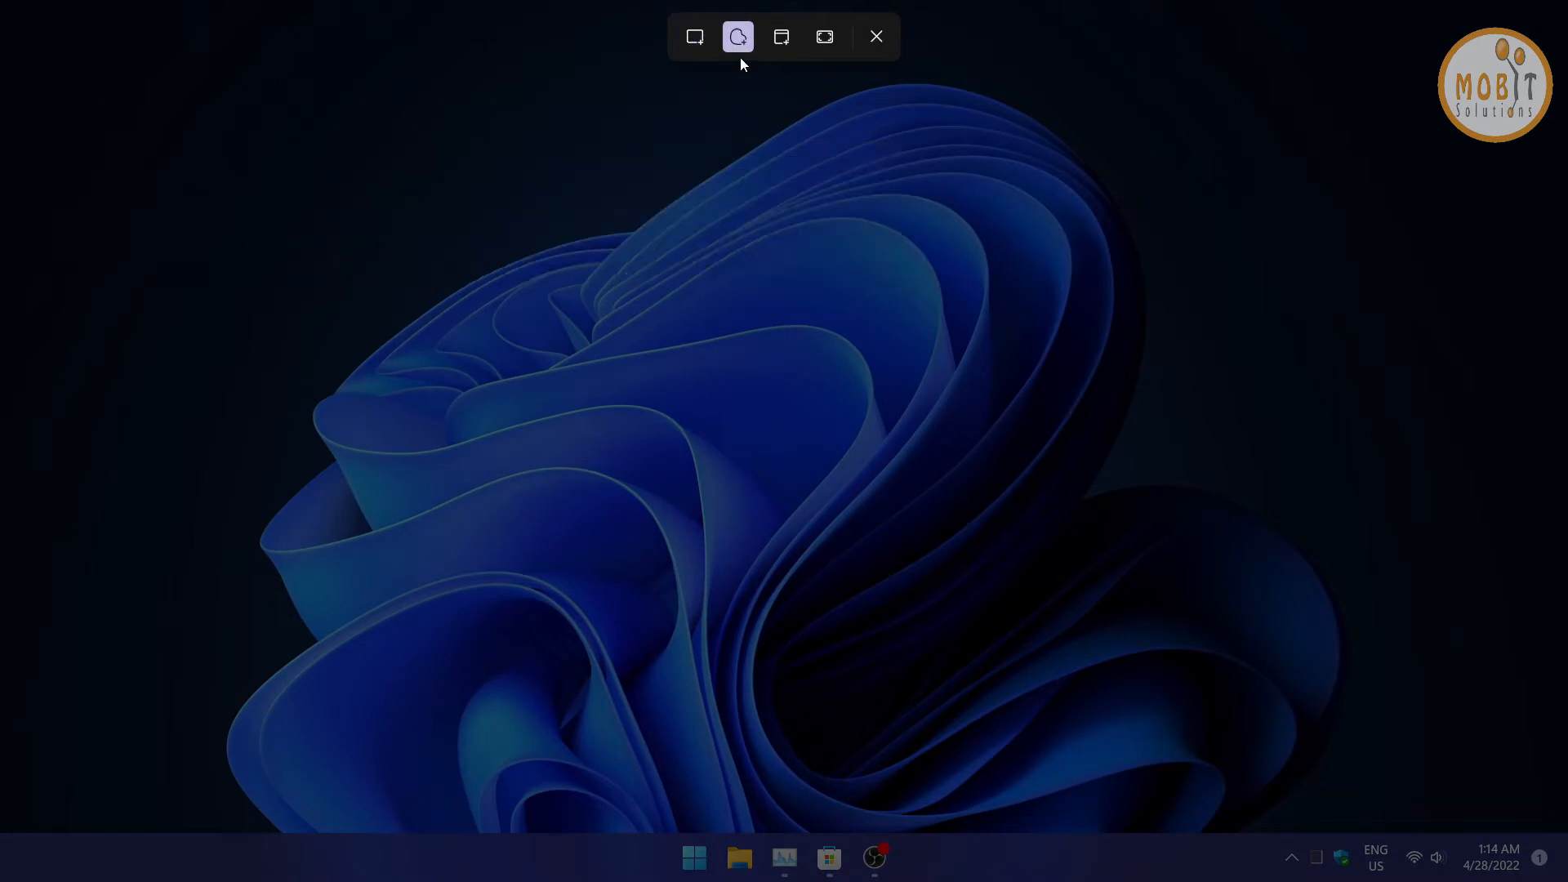
mouse_move(789, 81)
left_mouse_down()
mouse_move(1067, 55)
mouse_move(1279, 174)
mouse_move(1341, 333)
mouse_move(1346, 482)
mouse_move(1268, 592)
mouse_move(1335, 725)
mouse_move(1206, 787)
mouse_move(562, 711)
mouse_move(356, 762)
mouse_move(375, 733)
mouse_move(228, 567)
mouse_move(240, 361)
mouse_move(341, 194)
mouse_move(629, 120)
left_mouse_up()
left_click_drag(804, 95, 817, 115)
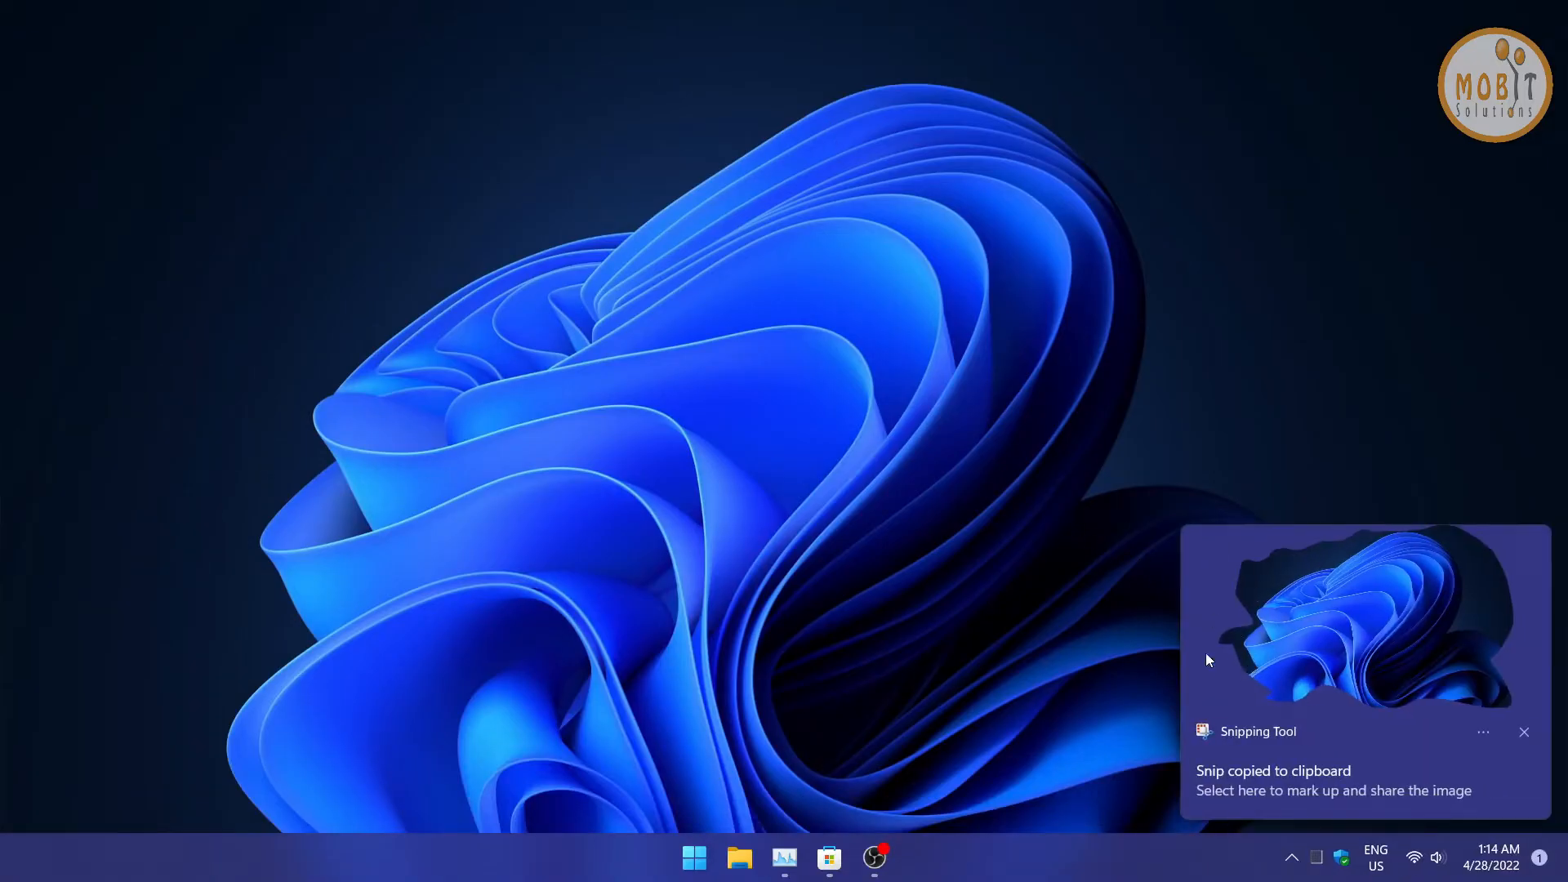
Capture the desktop using the Window Snip mode
key("super+shift+s")
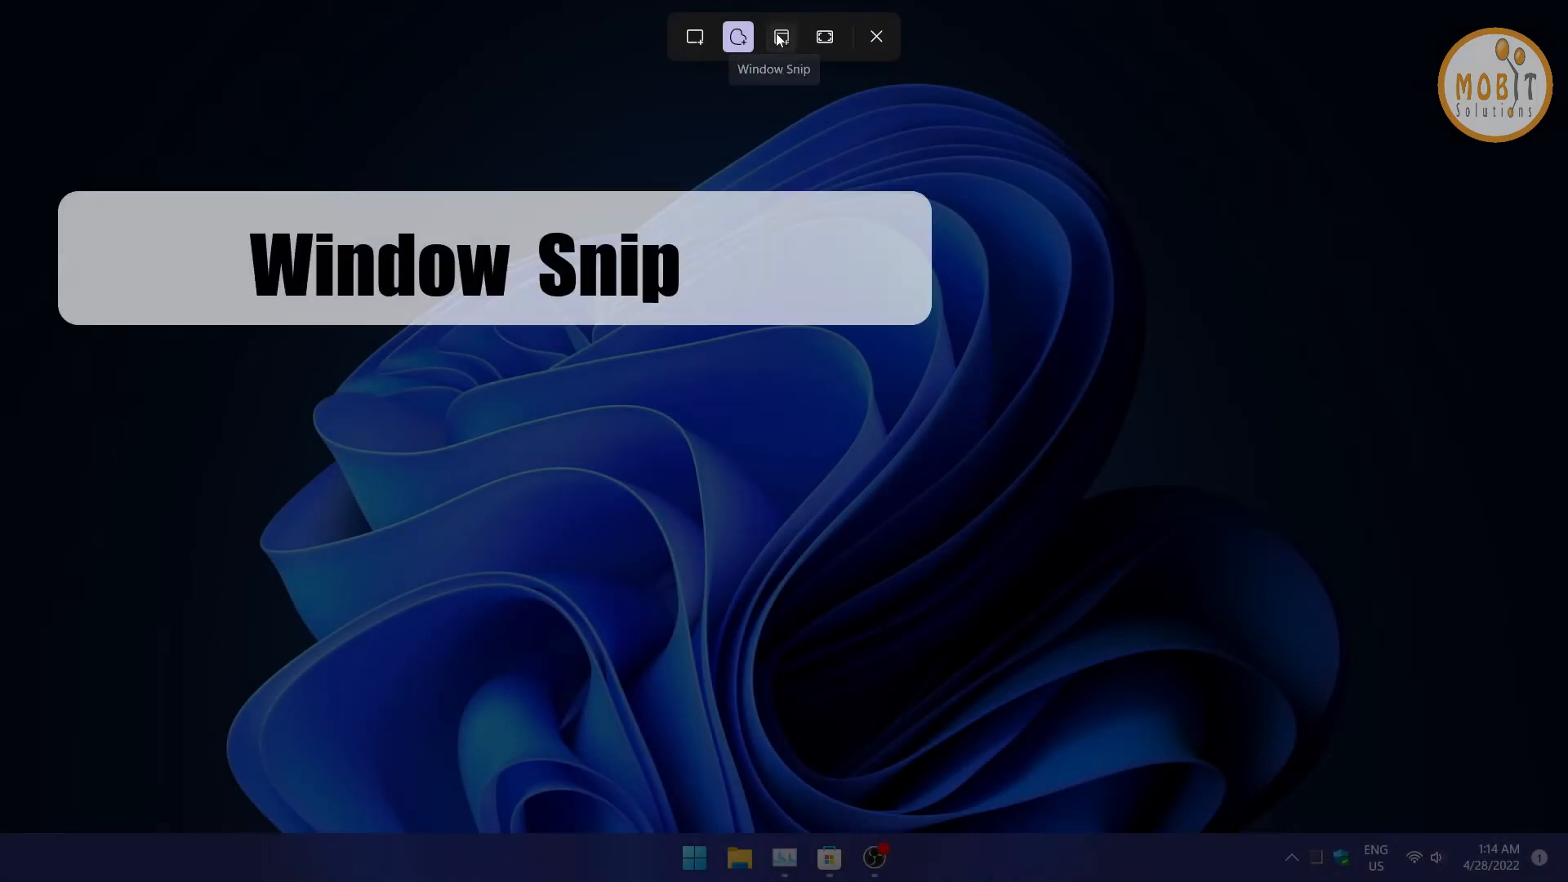
left_click(780, 38)
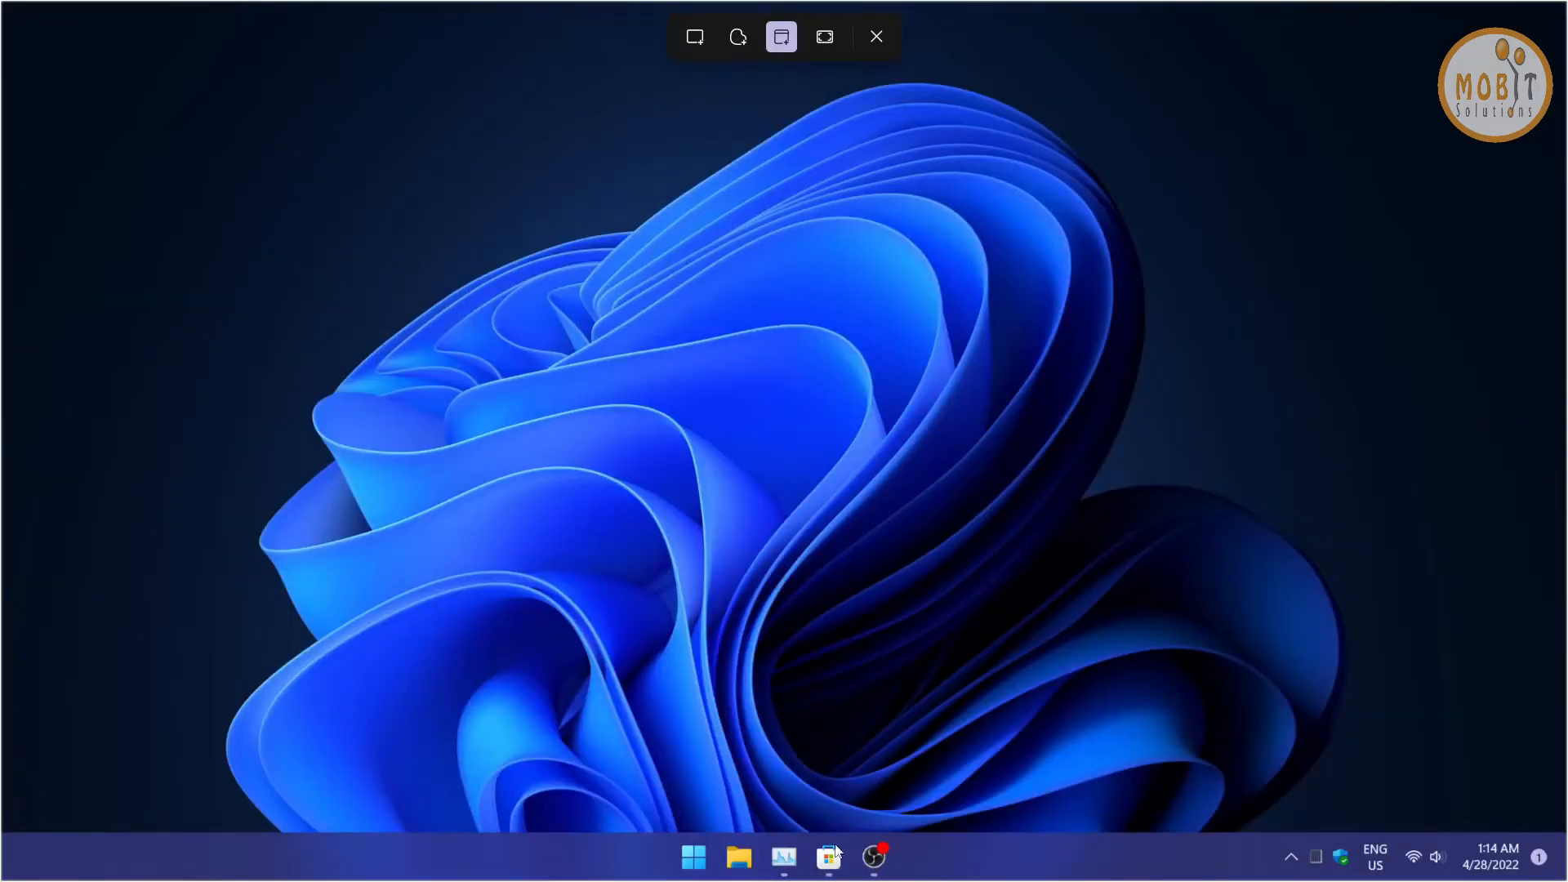
left_click(798, 181)
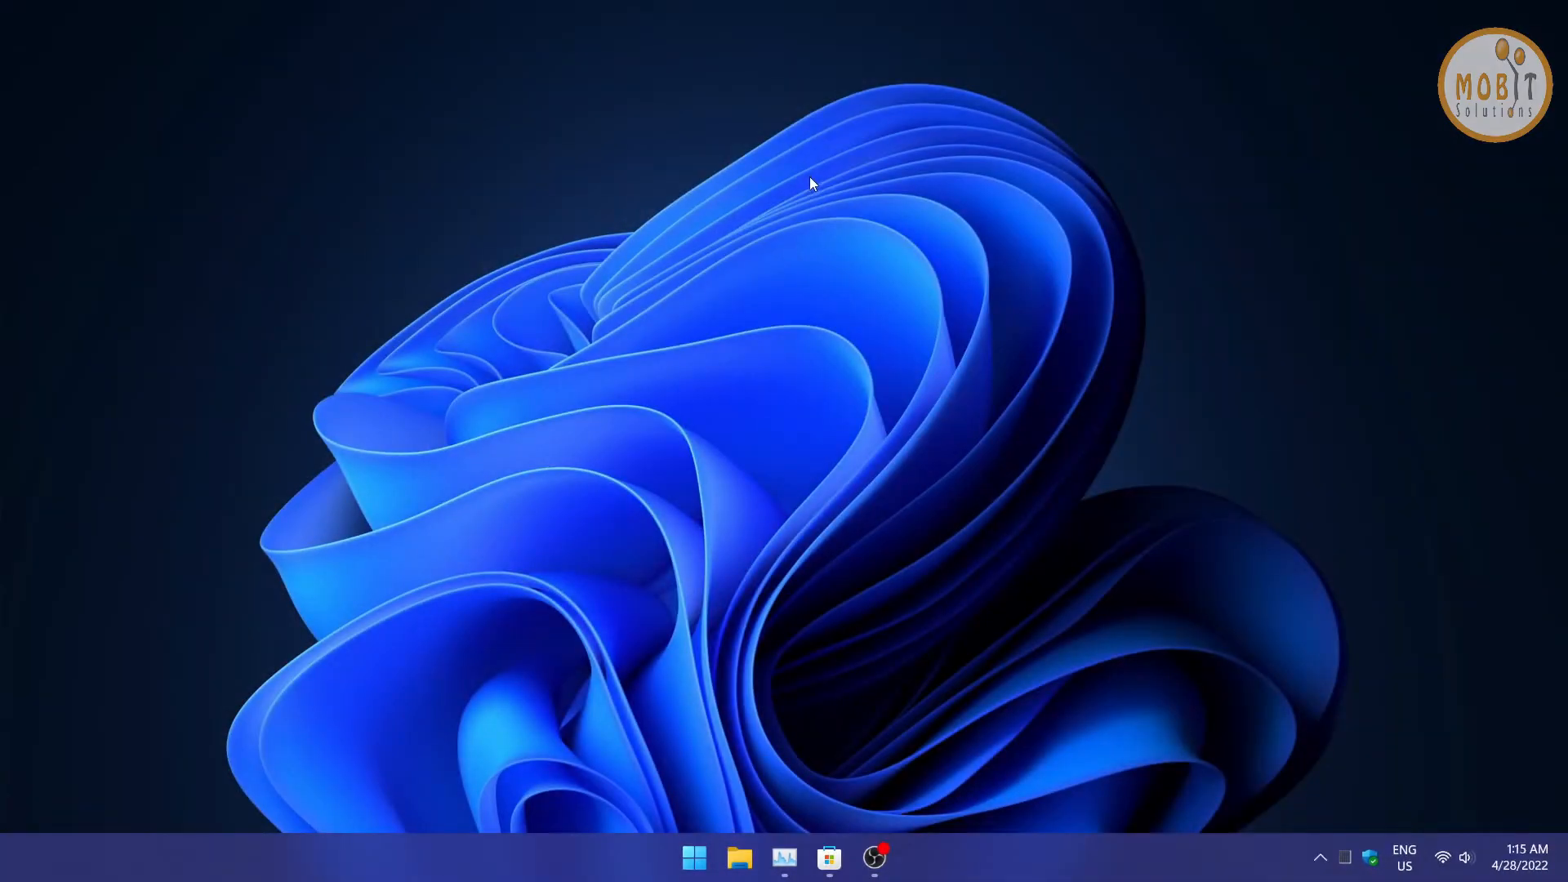
Open Task Manager and Microsoft Store side by side and capture a Window Snip of Task Manager
left_click(784, 858)
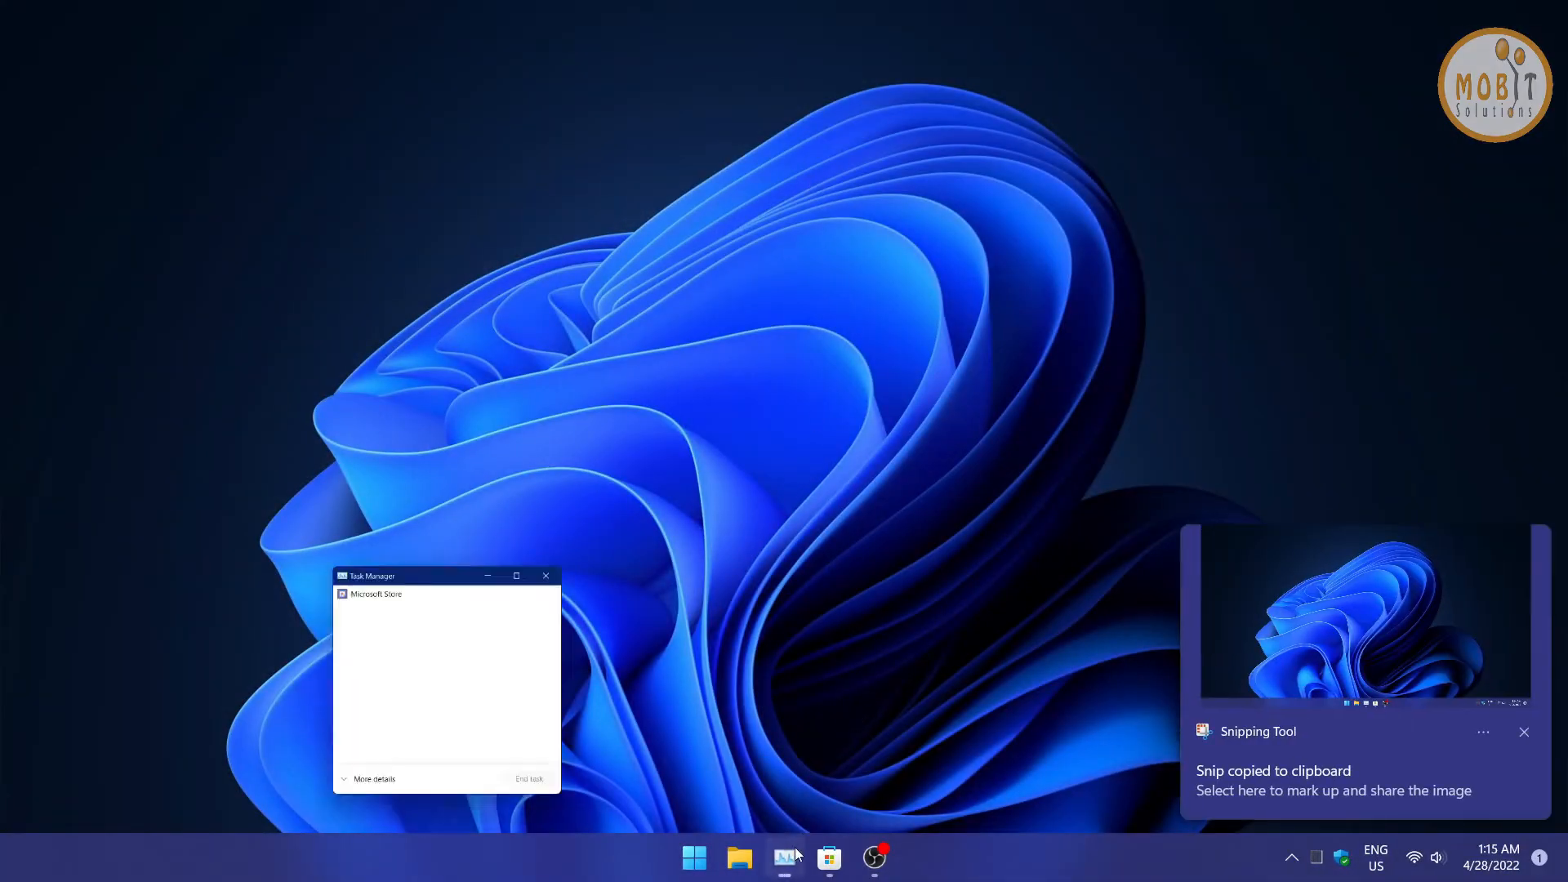
left_click(829, 858)
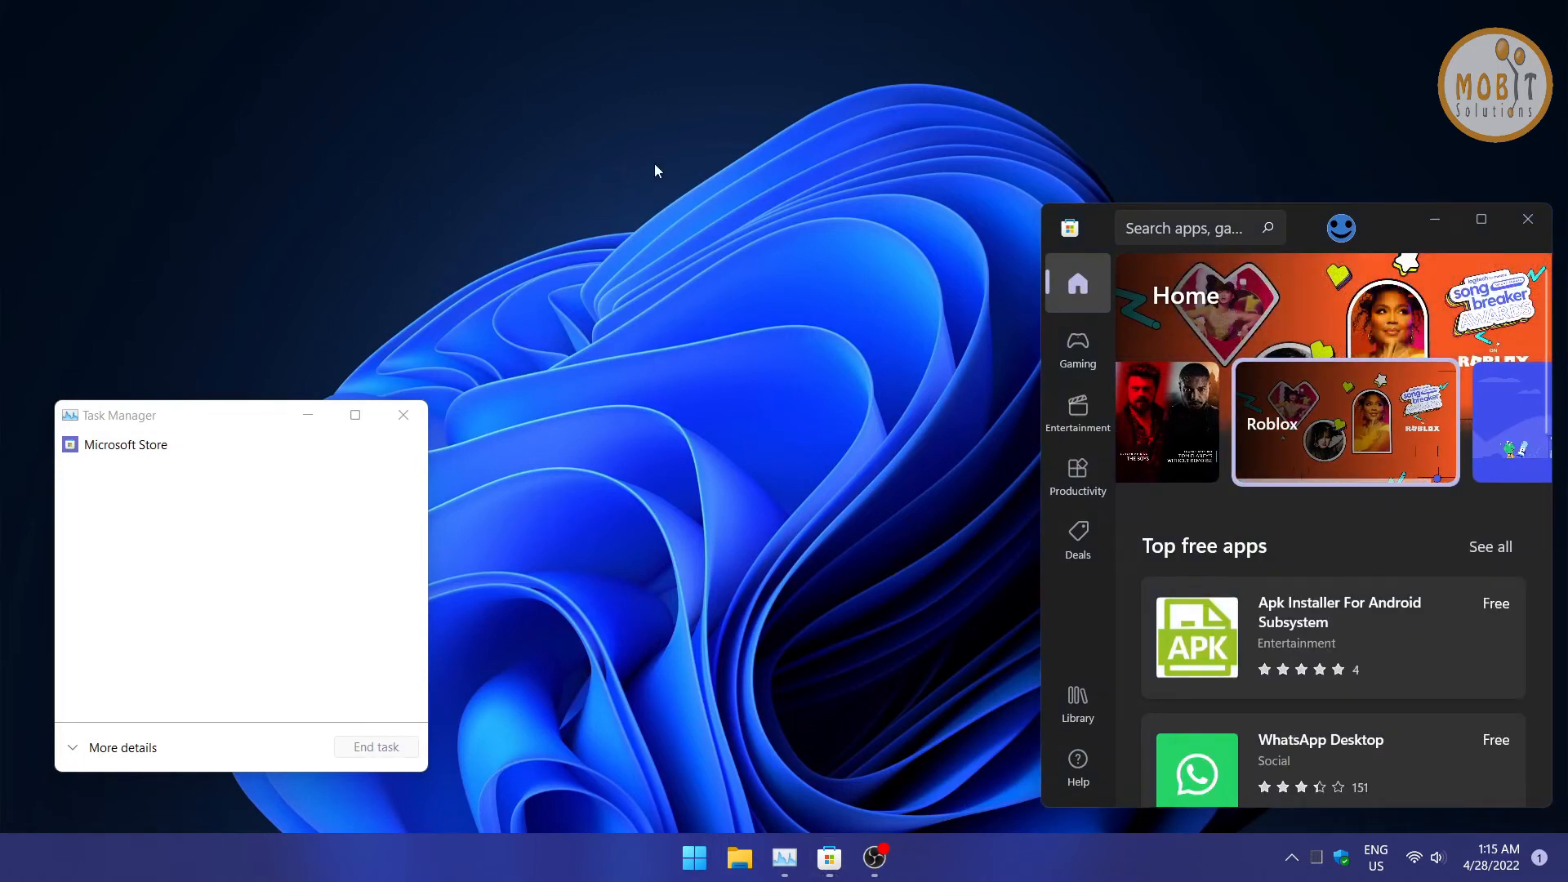
key("super+shift+s")
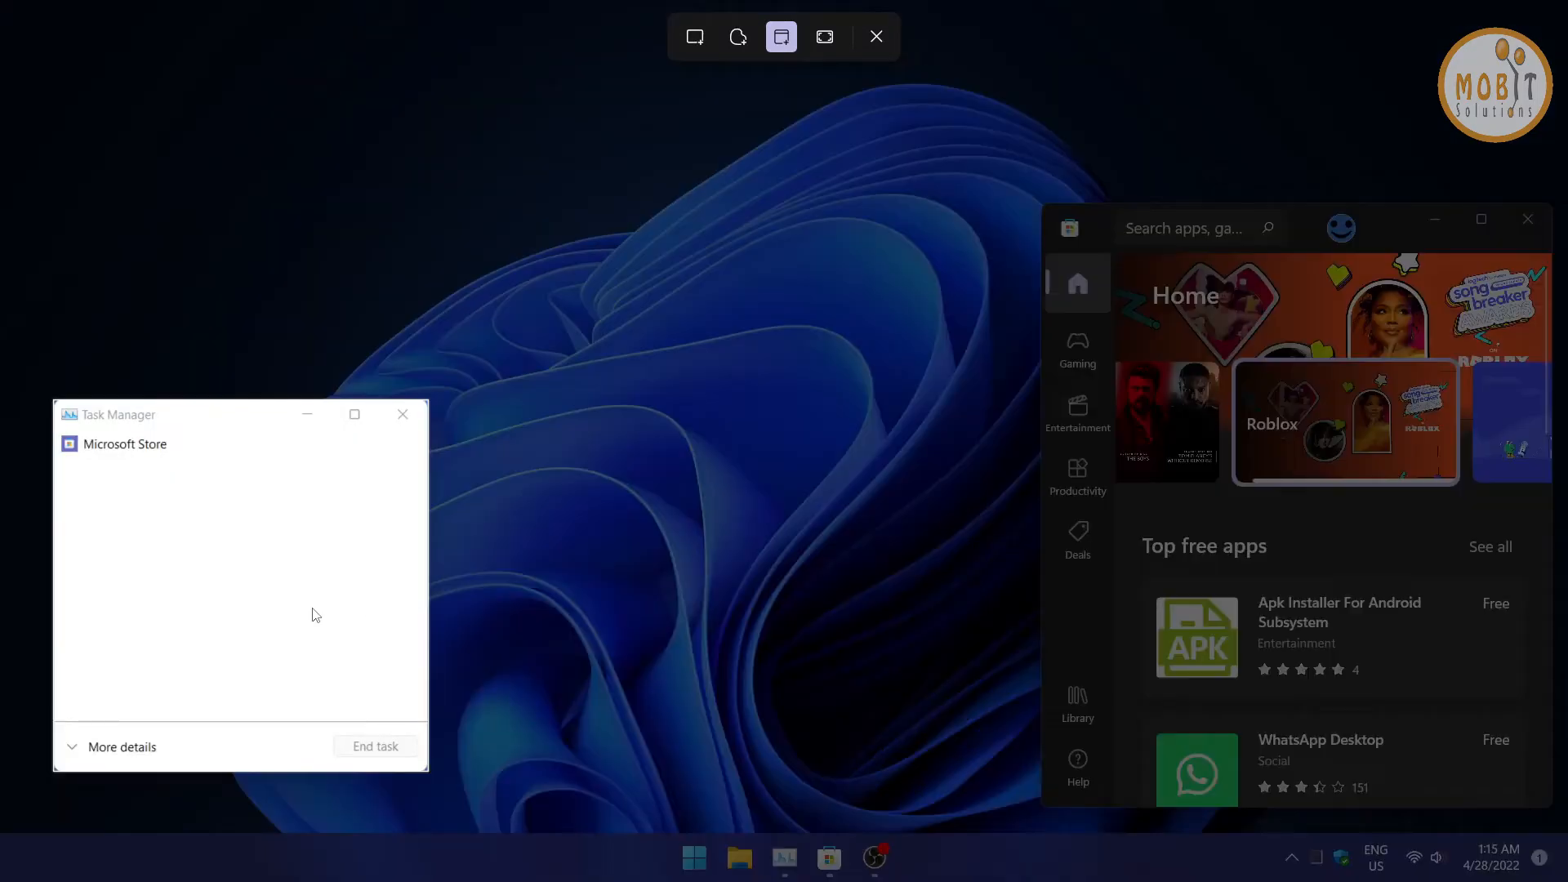
left_click(315, 614)
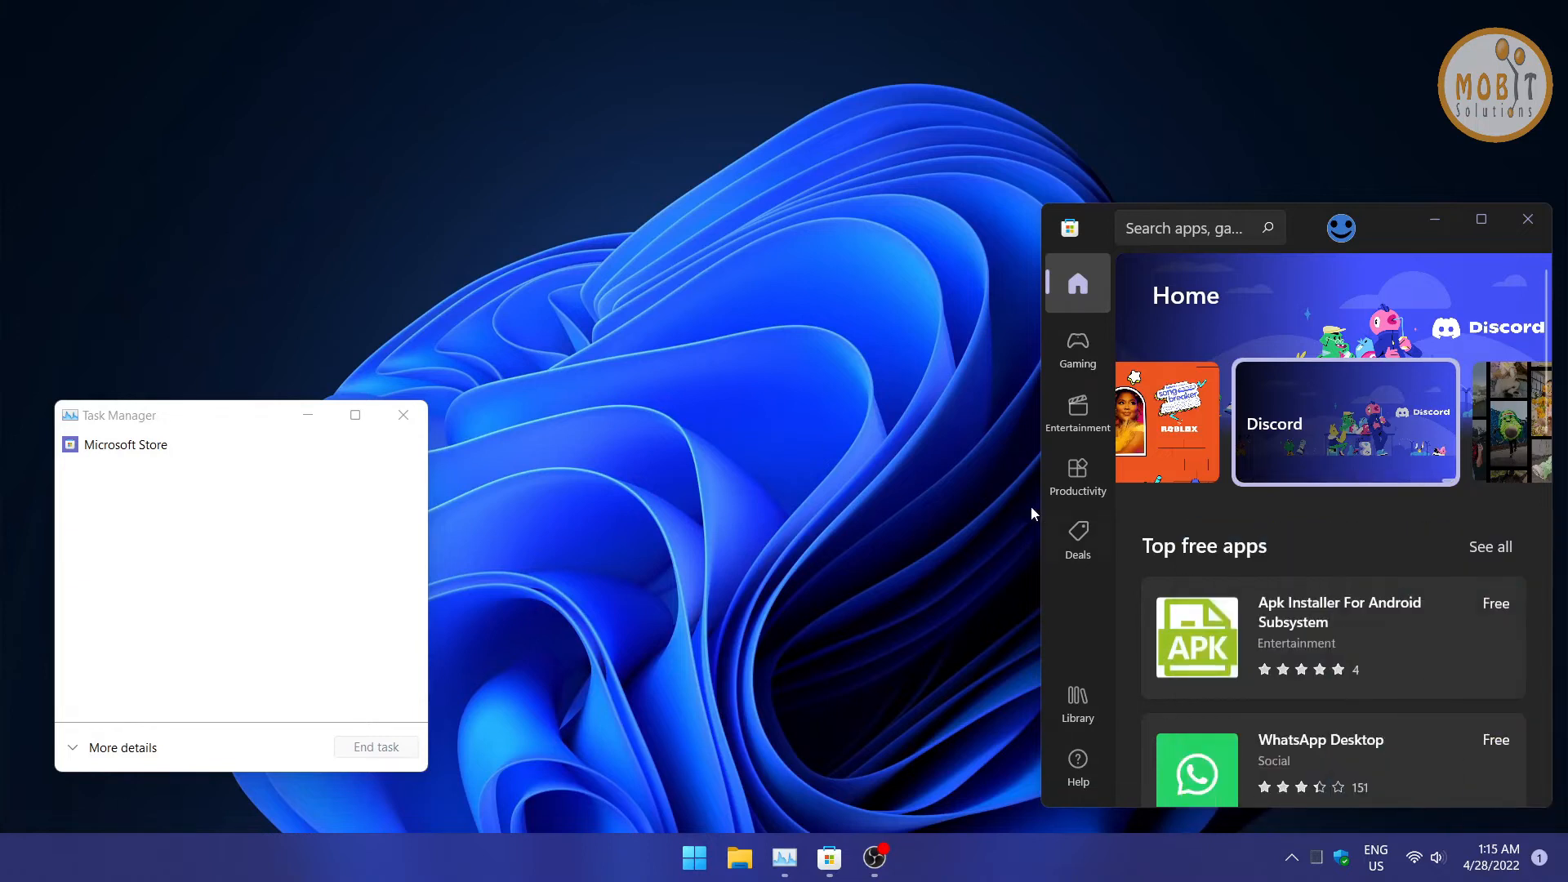
Show the empty desktop, capture it with a fullscreen snip, and dismiss the notification
key("super+d")
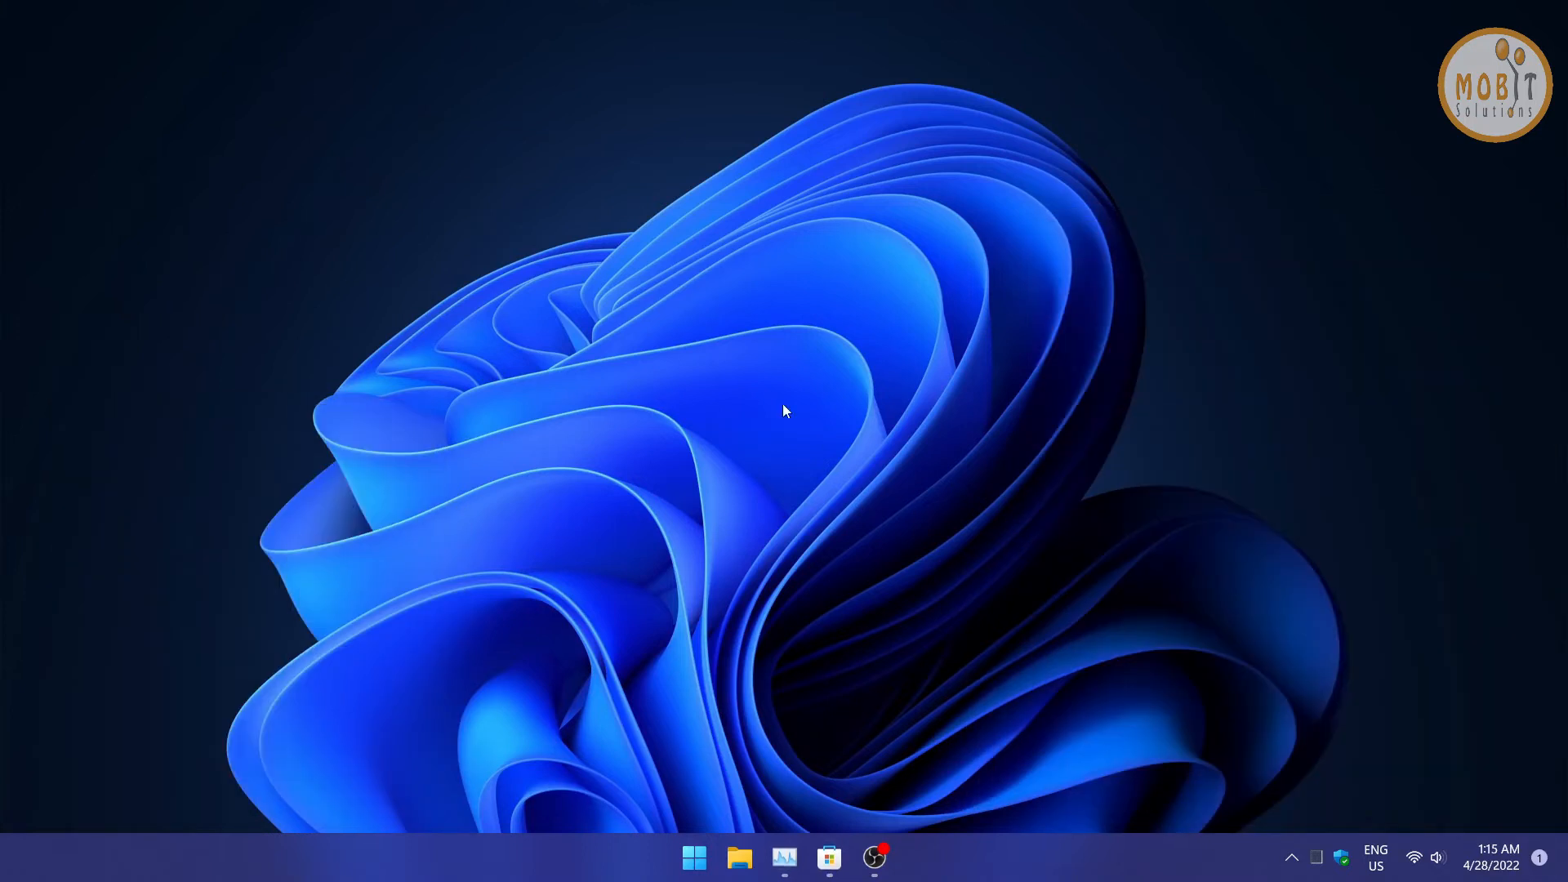
key("super+shift+s")
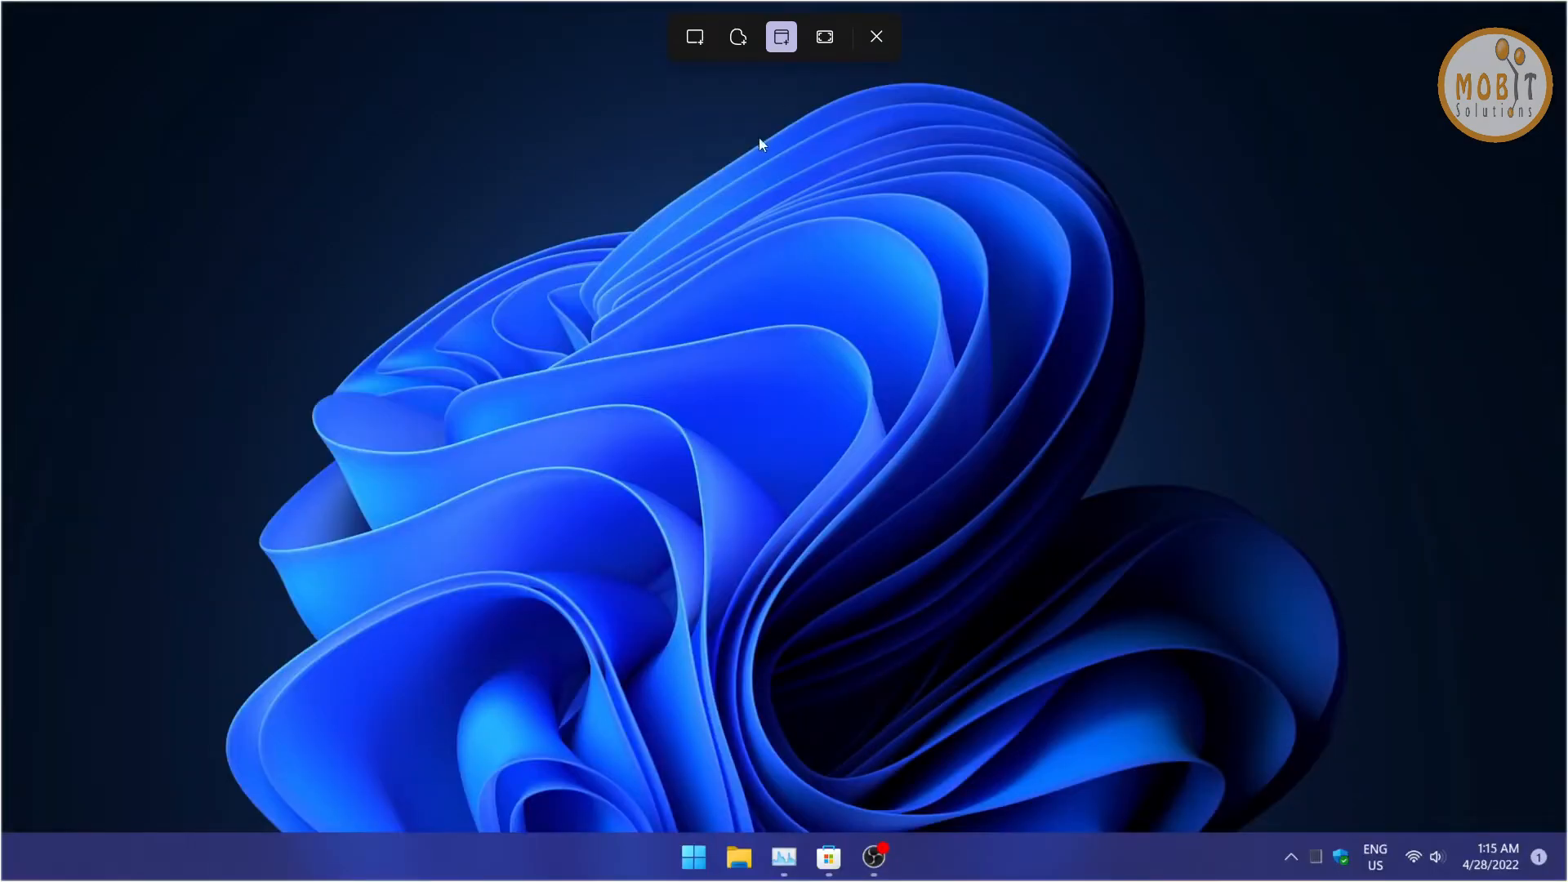
left_click(825, 37)
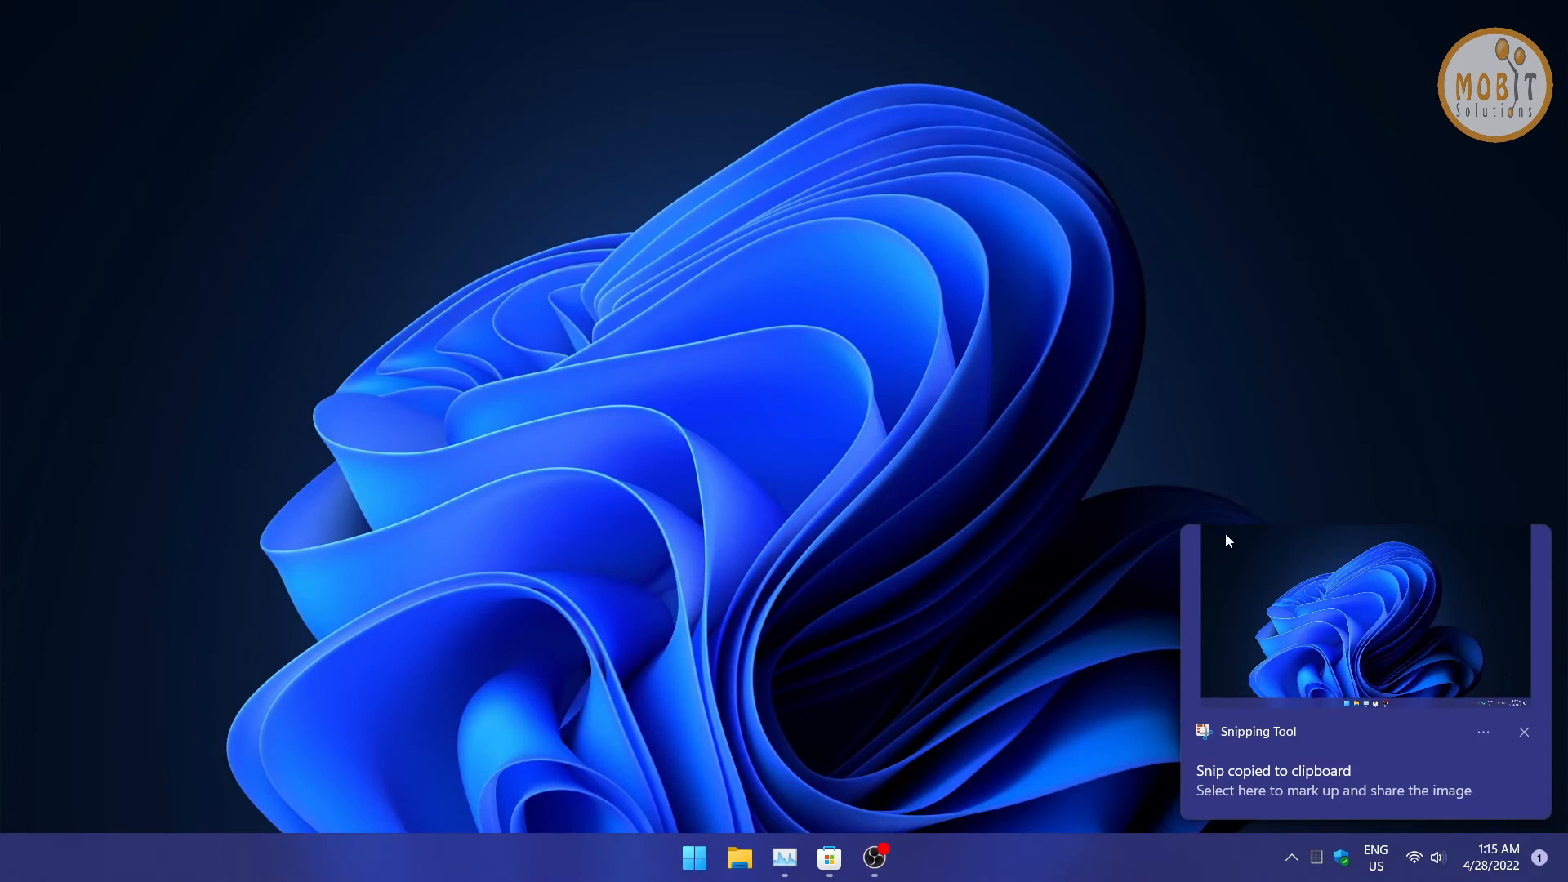
left_click_drag(1189, 576, 1258, 576)
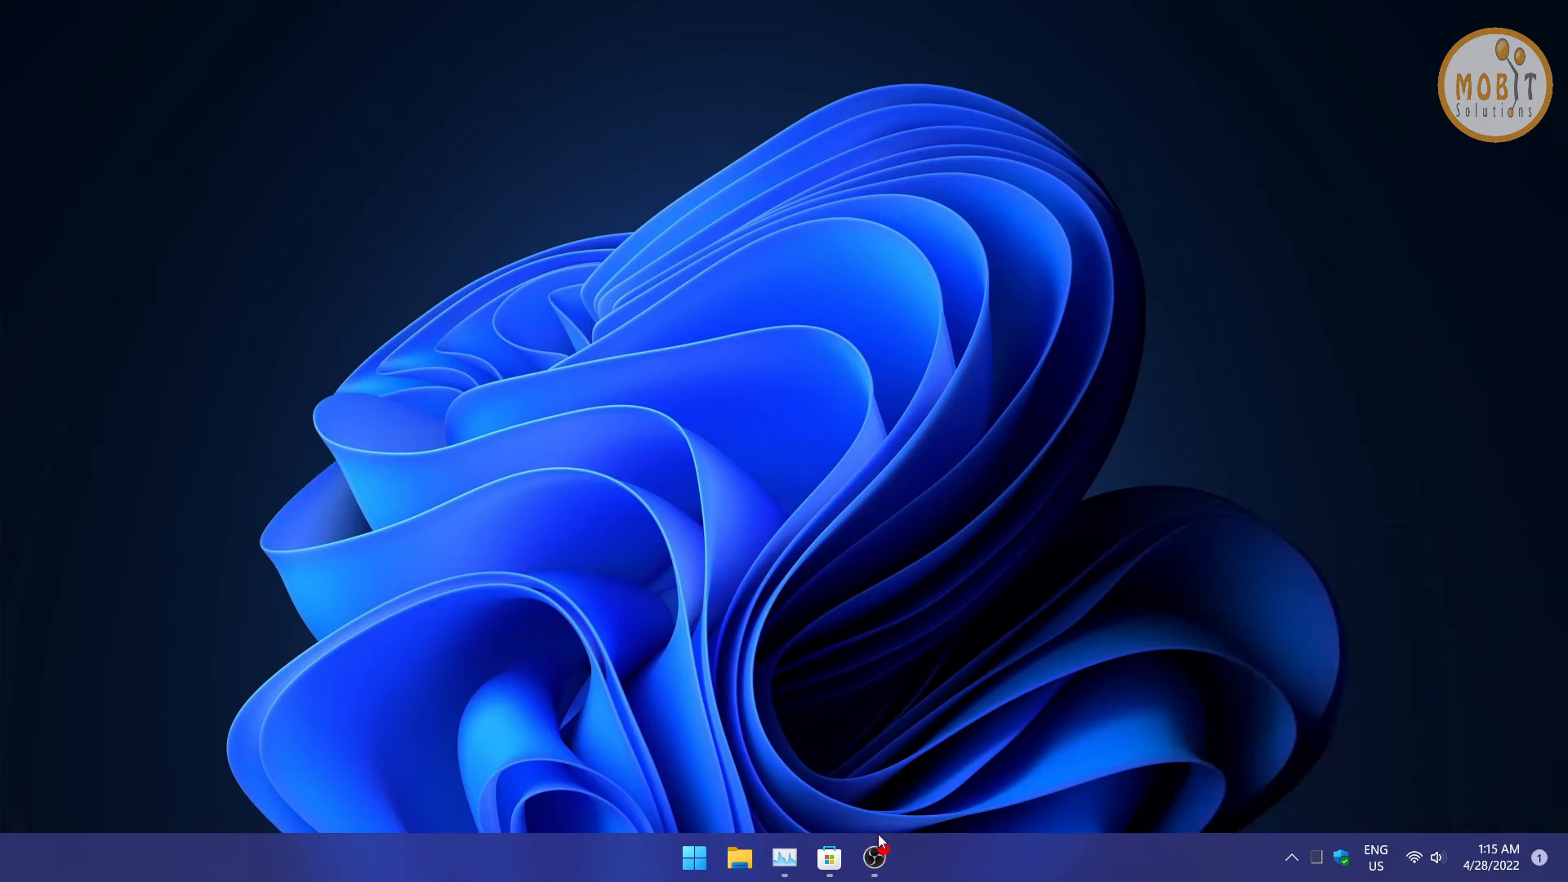
Bring back Microsoft Store and Task Manager, capture a fullscreen snip with both windows visible, and return to the desktop
left_click(838, 861)
left_click(785, 858)
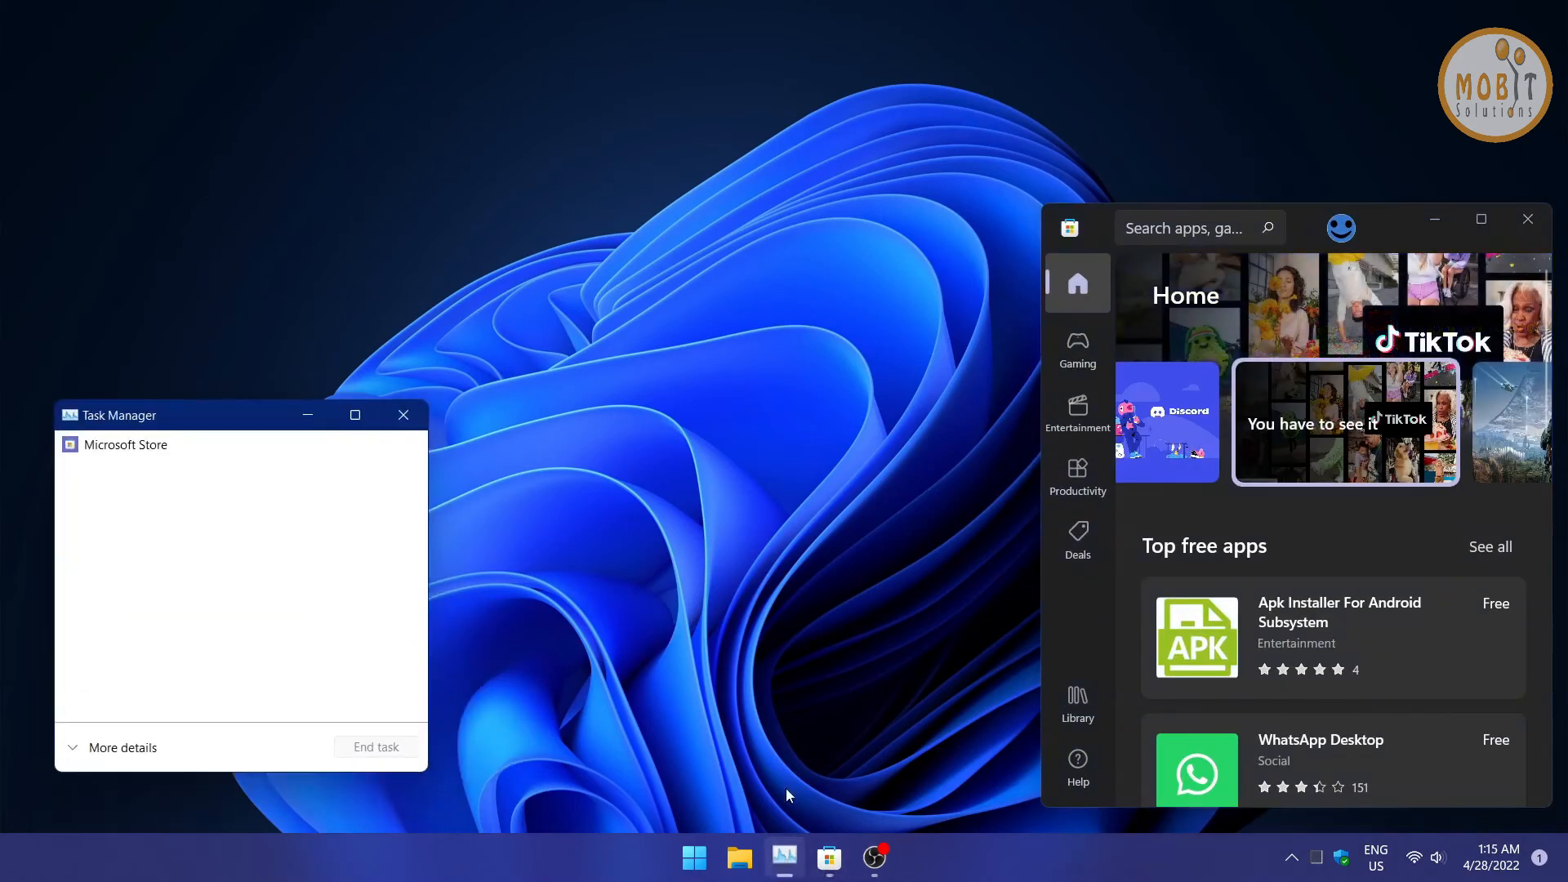
left_click(688, 277)
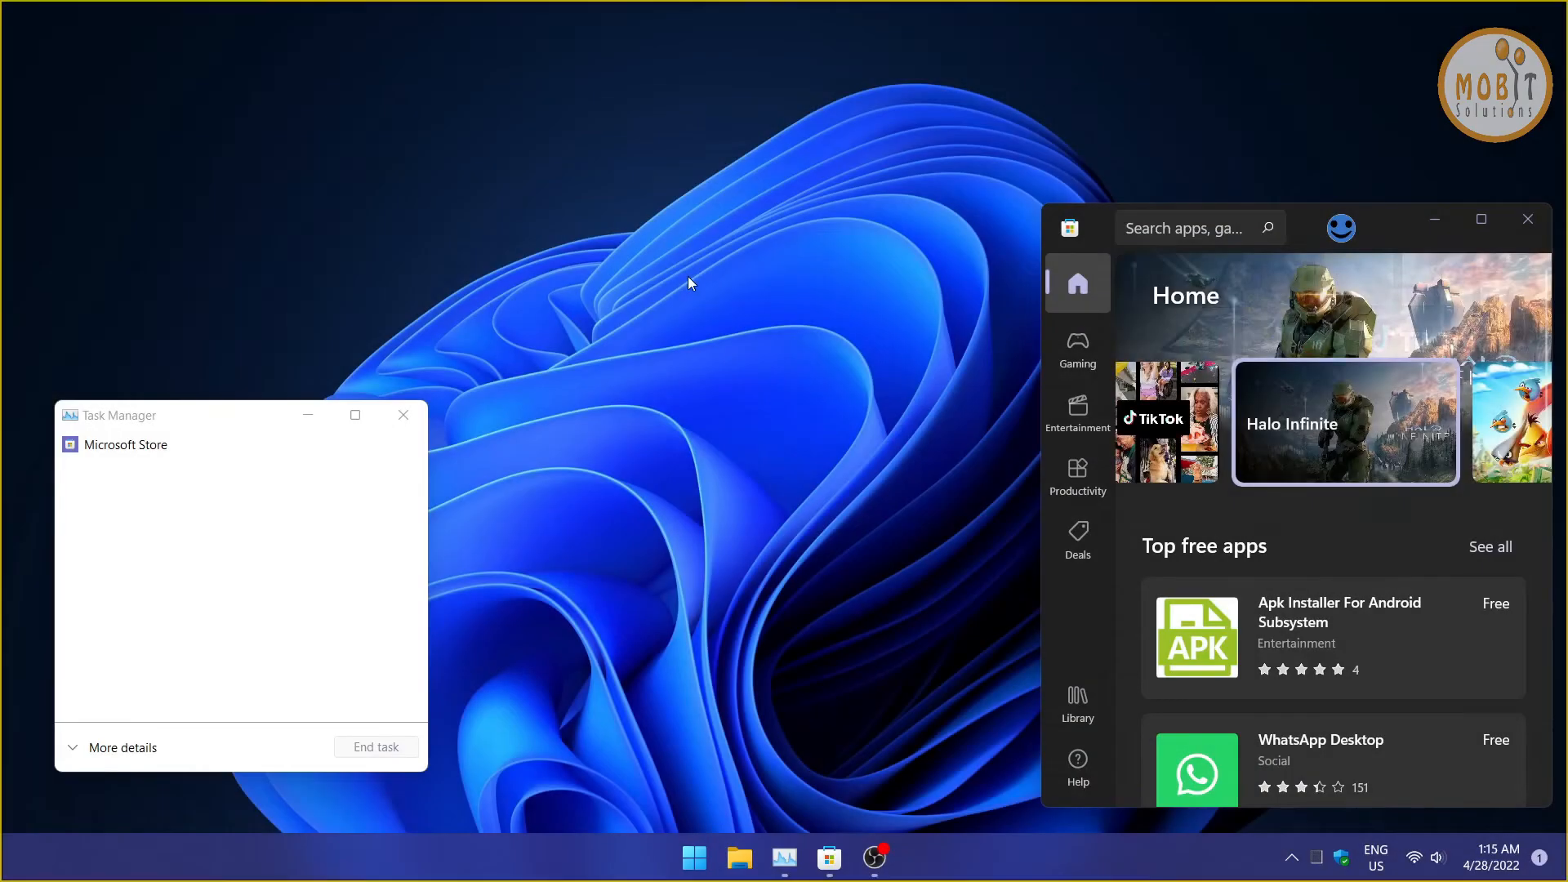
key("super+shift+s")
left_click(826, 38)
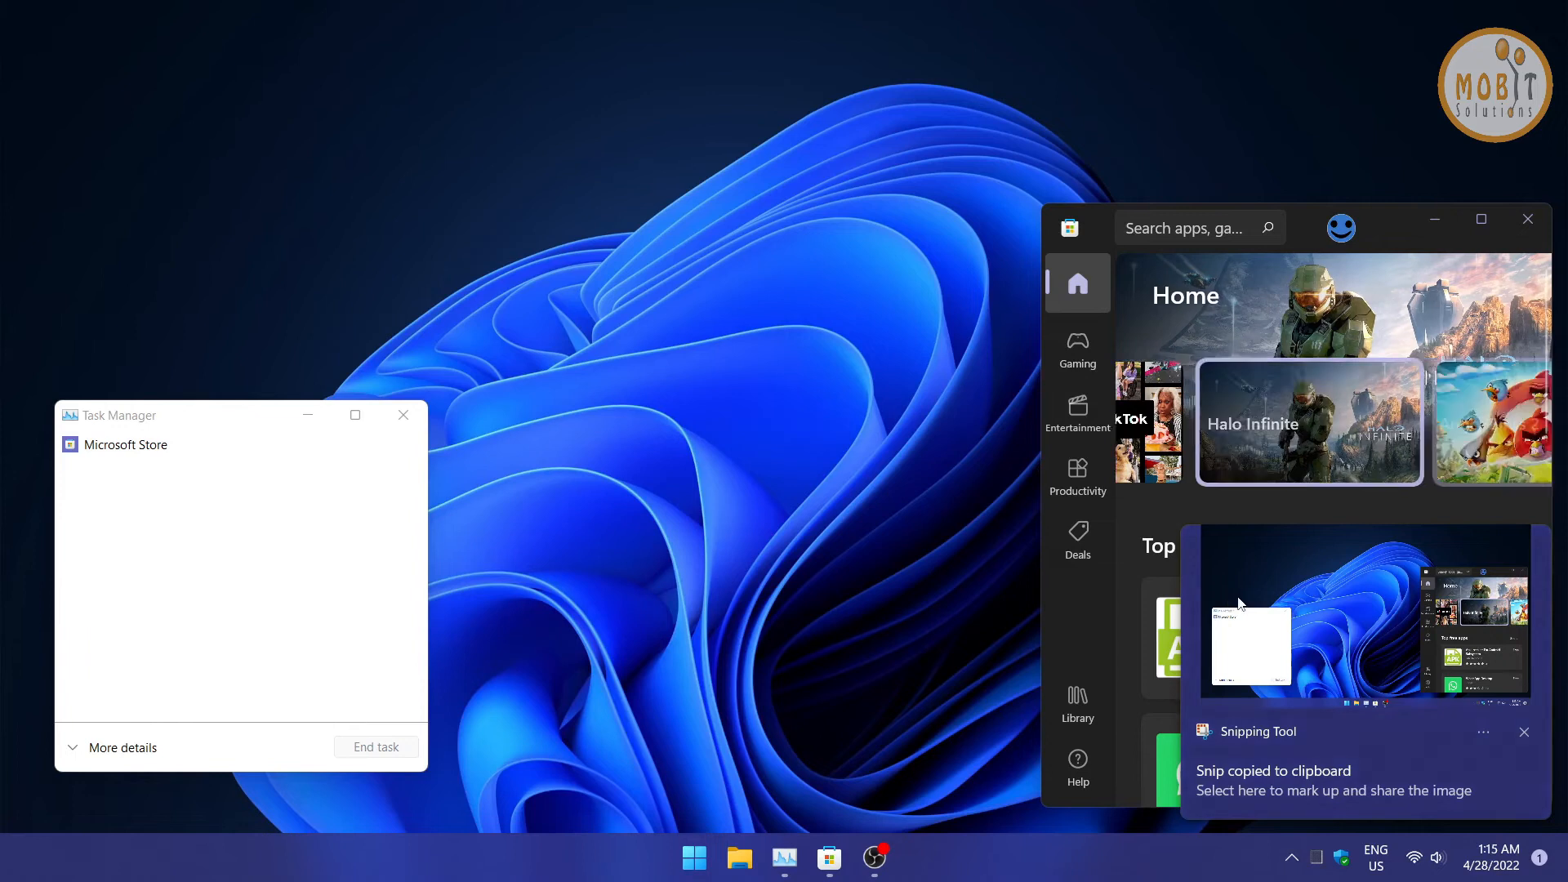
key("super+d")
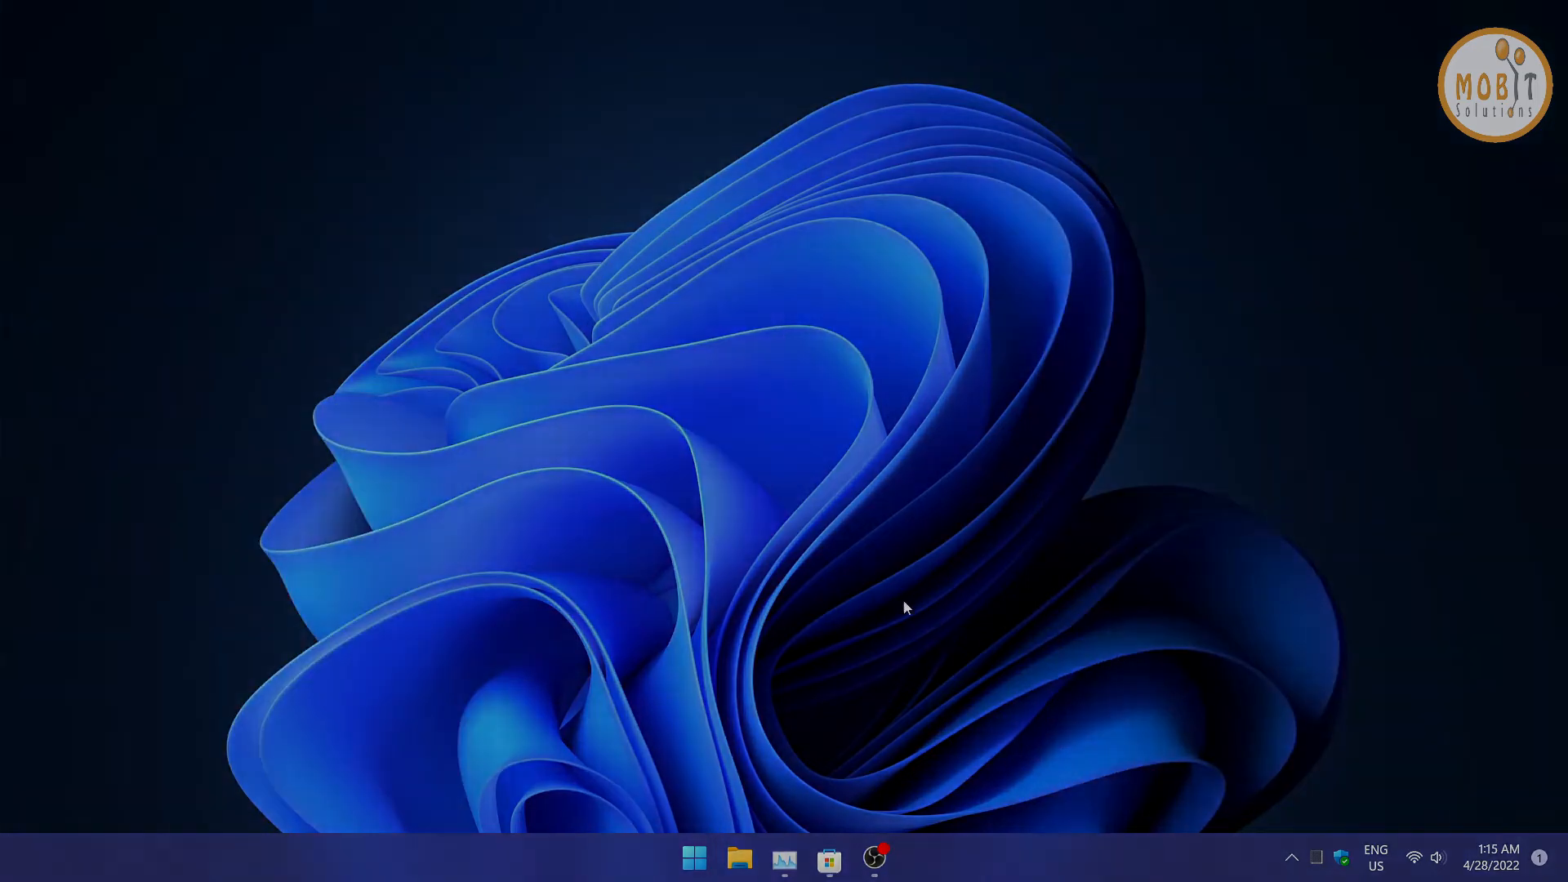
Capture a rectangular snip of the wallpaper's central area and open it in a maximized Snipping Tool window
key("super+shift+s")
left_click_drag(588, 156, 1061, 574)
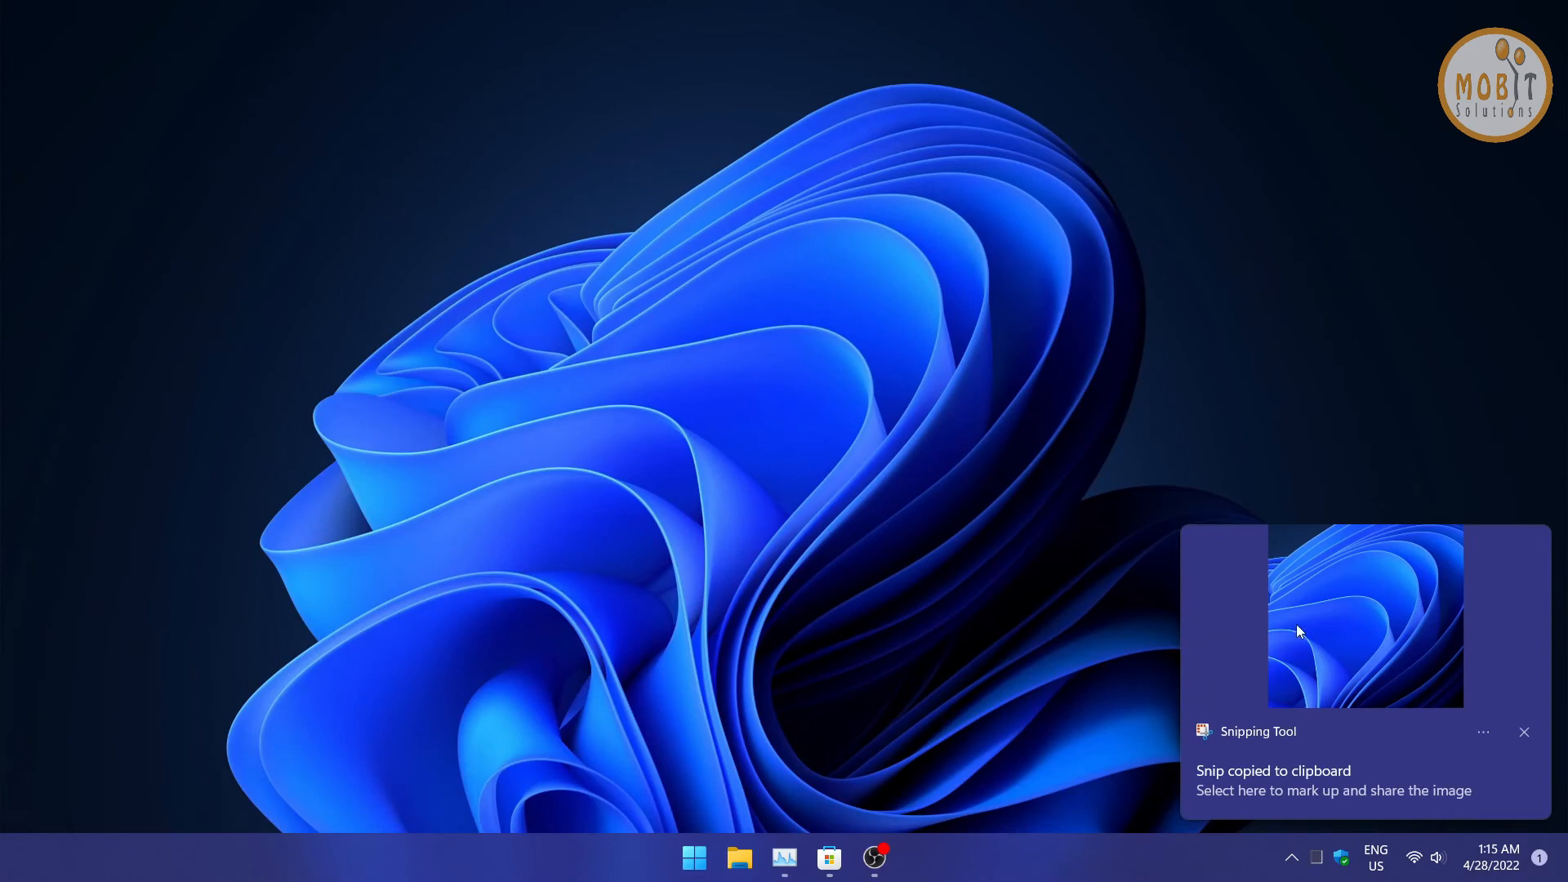
left_click(1297, 624)
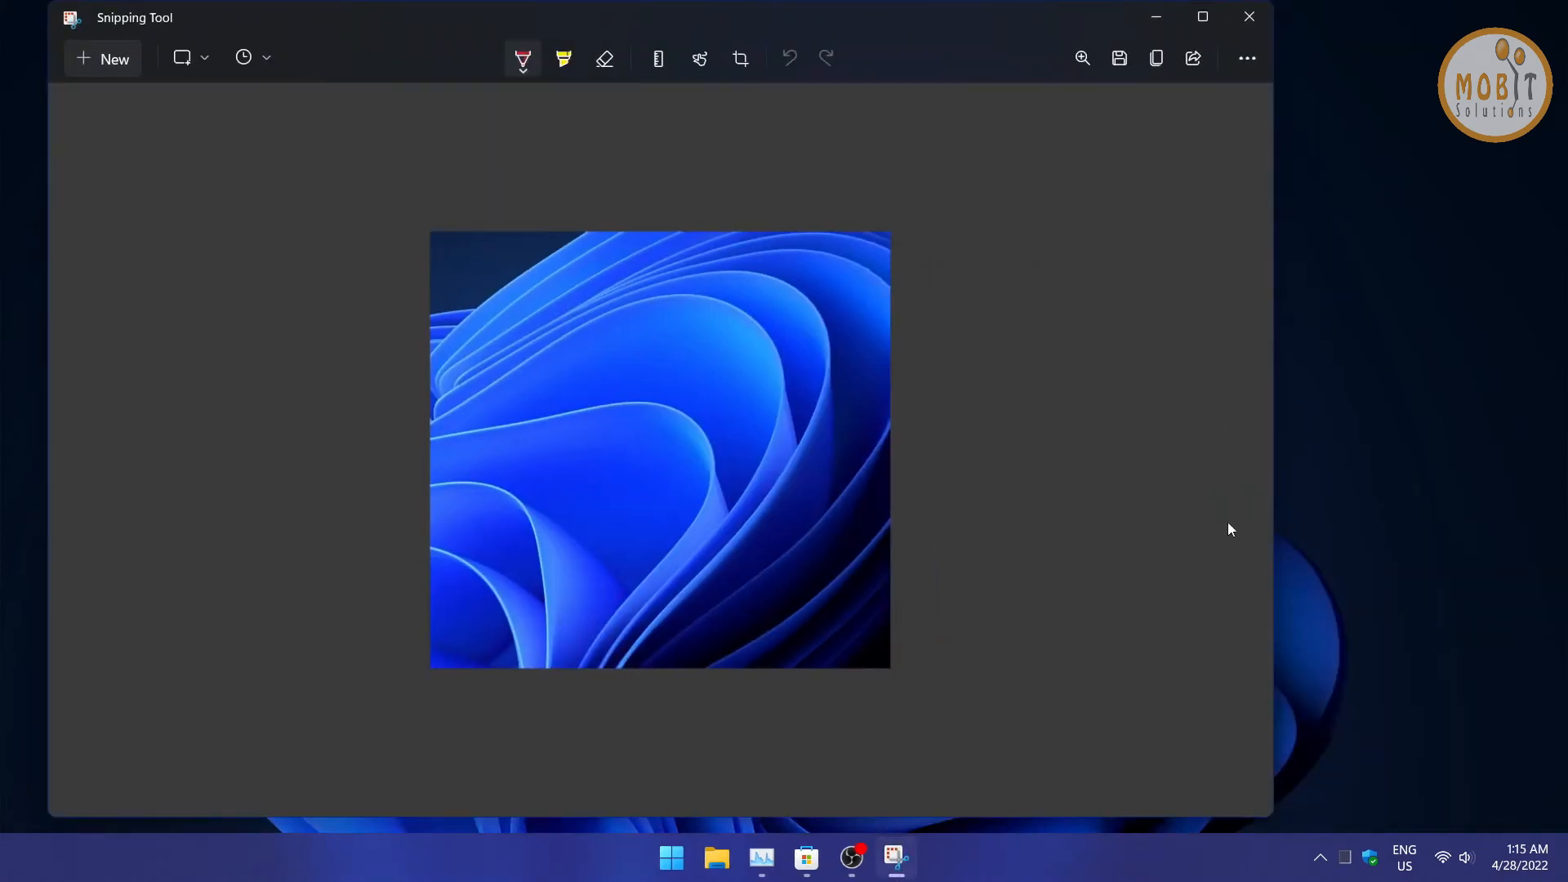
left_click(1203, 16)
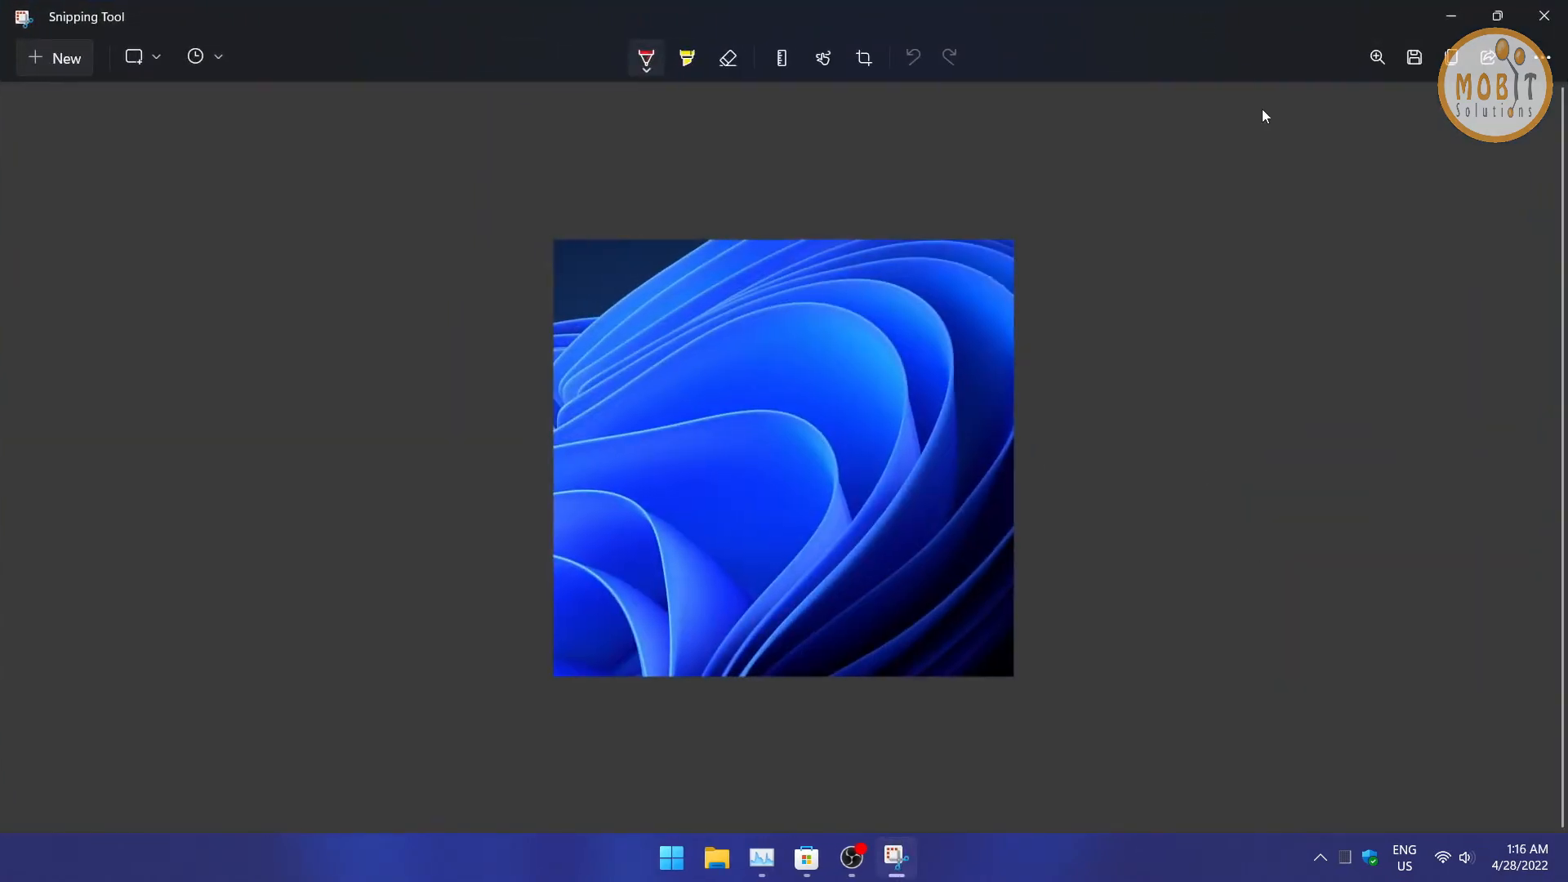
Reduce the ballpoint pen's stroke size and draw freehand pen strokes on the snip
left_click(645, 73)
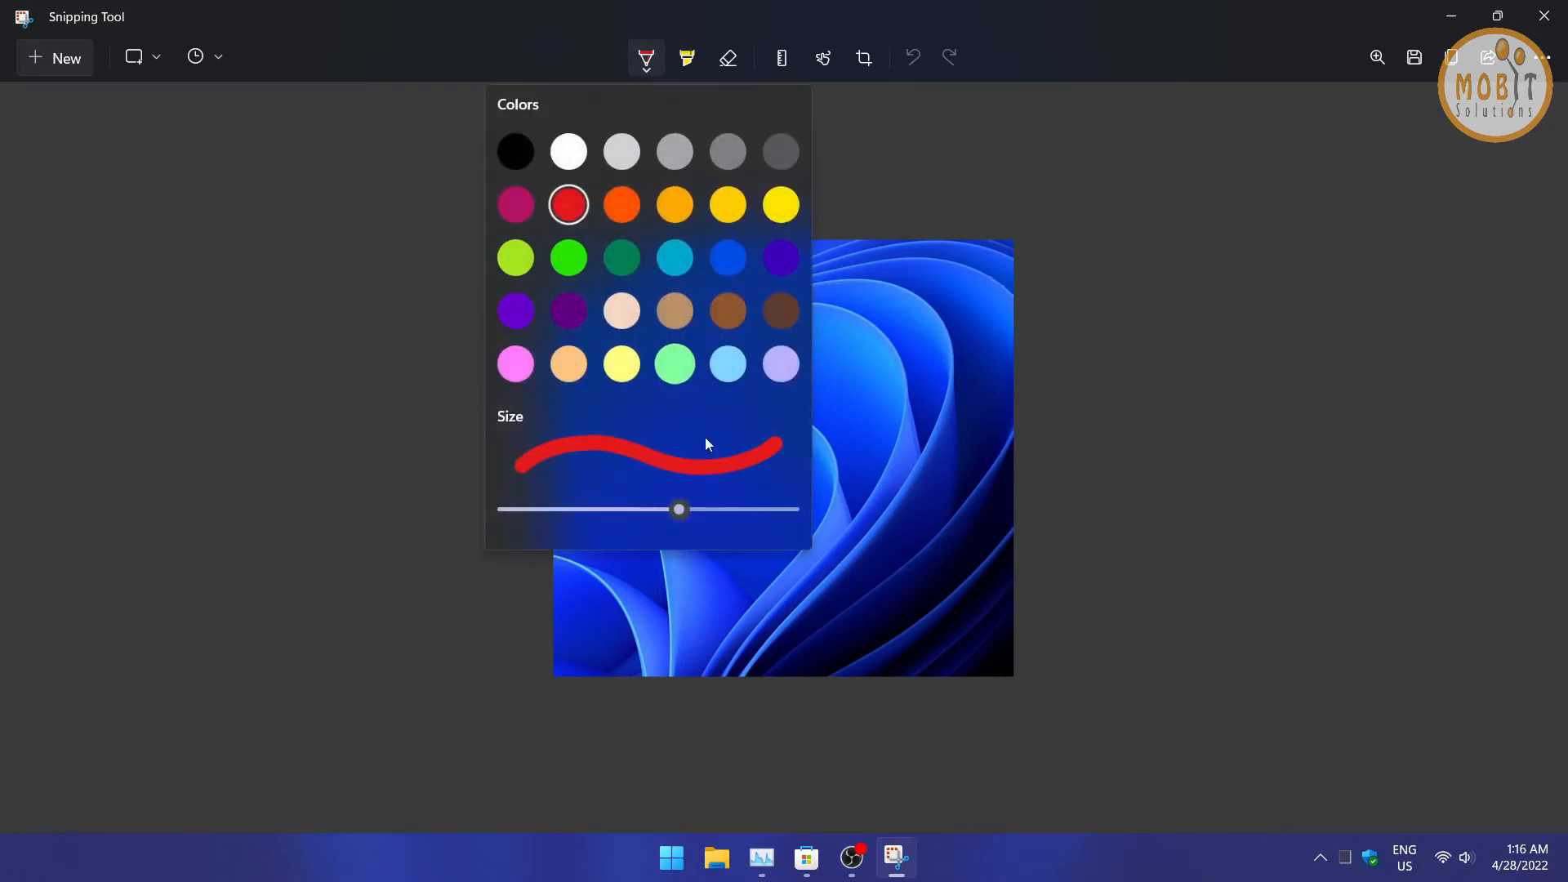
mouse_move(679, 511)
left_mouse_down()
mouse_move(541, 518)
mouse_move(596, 518)
mouse_move(578, 522)
left_mouse_up()
left_click(603, 291)
left_click_drag(640, 309, 770, 498)
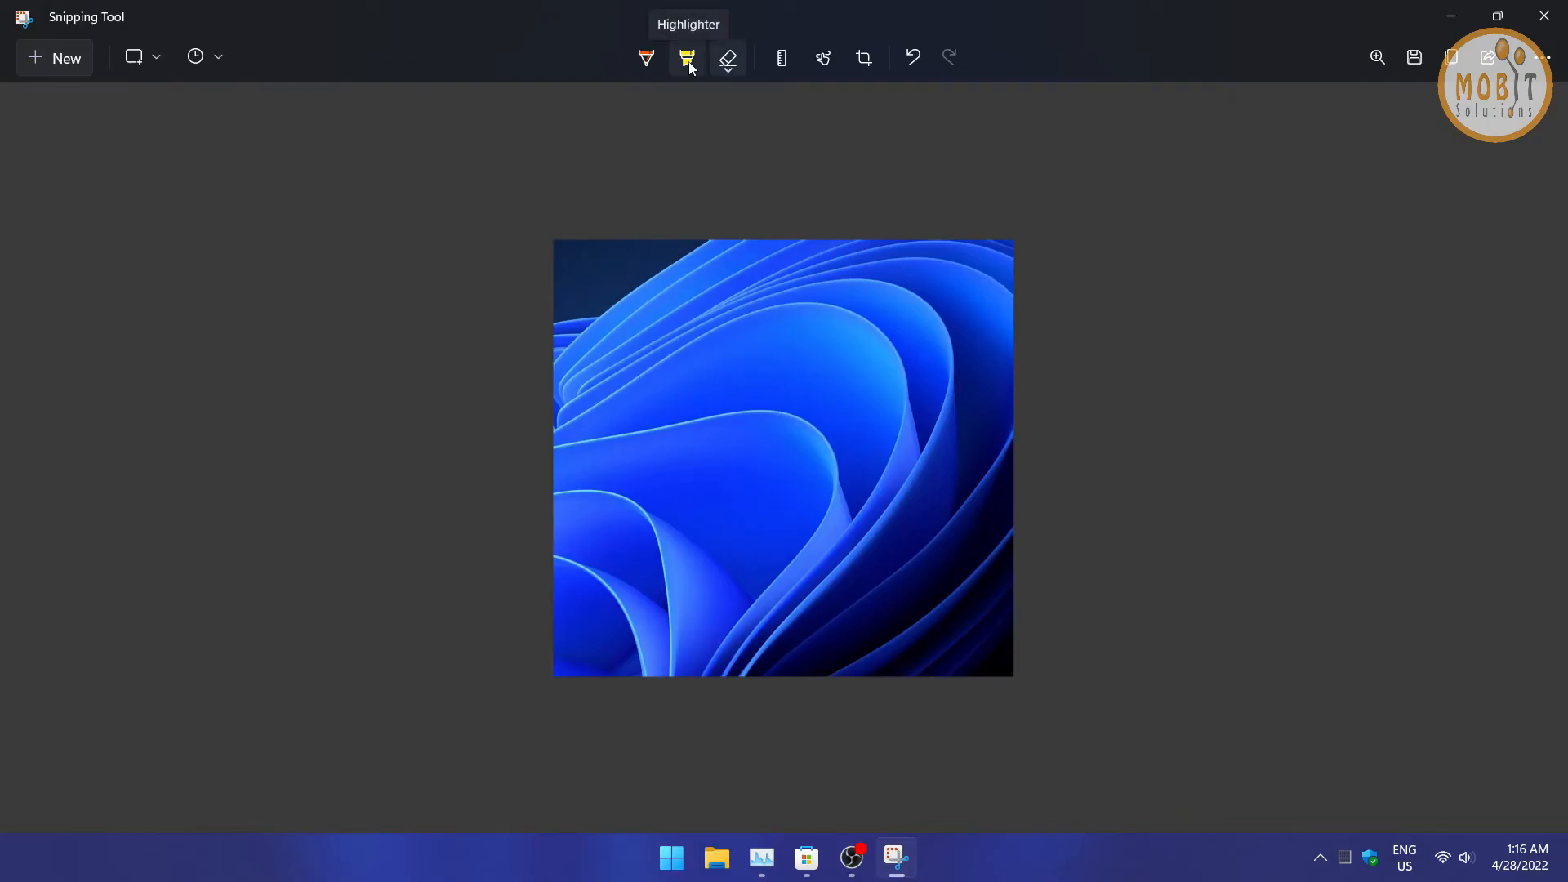
Scribble over the snip with the yellow highlighter and erase the highlighter strokes with the eraser
left_click(688, 61)
left_click_drag(629, 325, 788, 462)
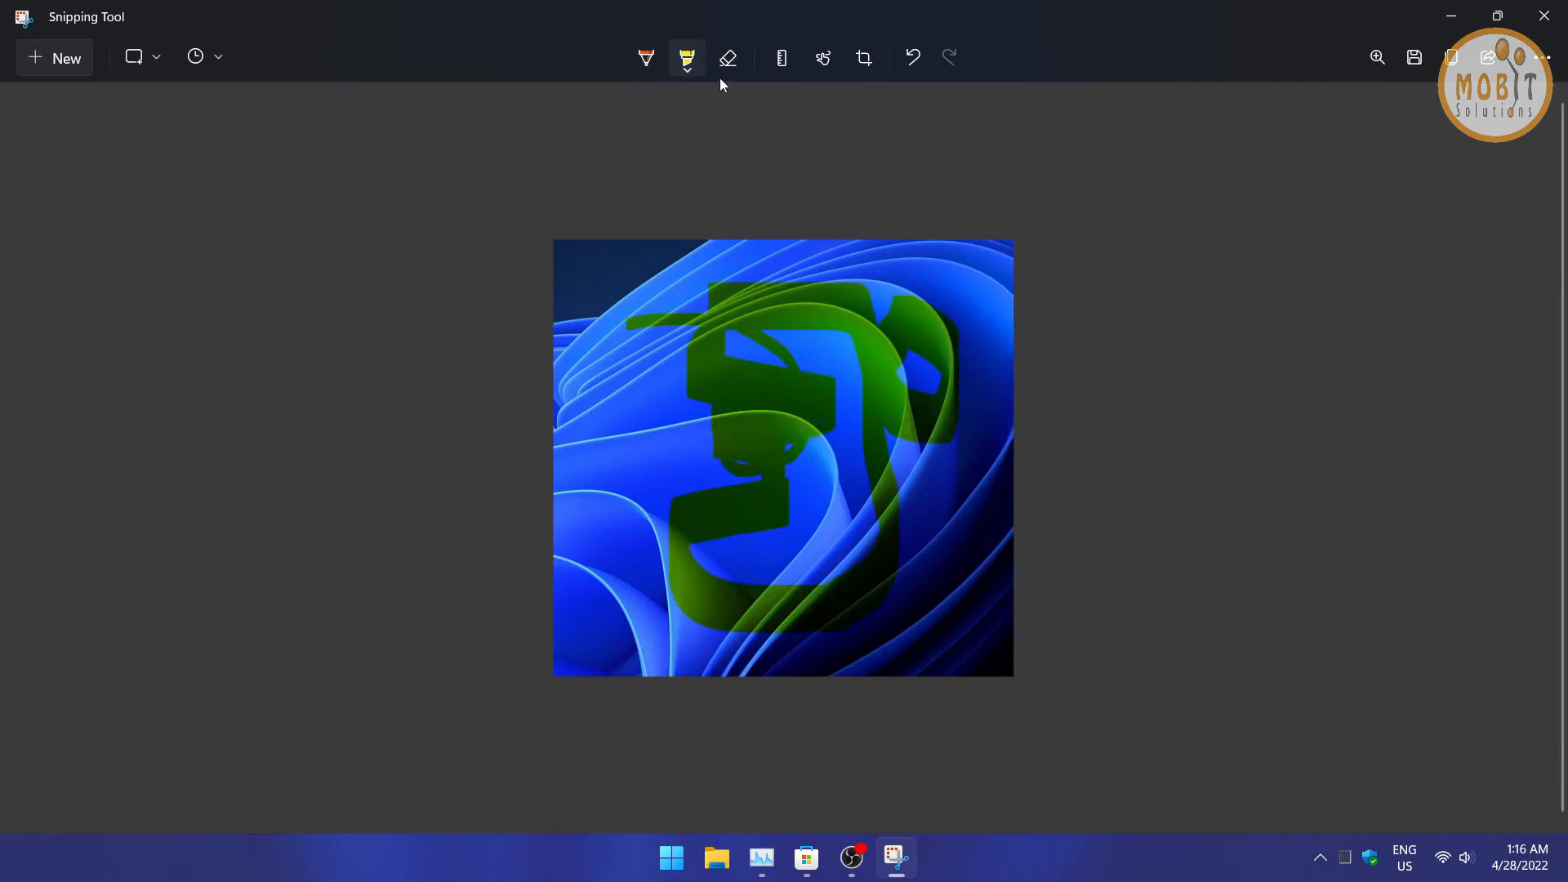
left_click(727, 61)
mouse_move(743, 238)
left_mouse_down()
mouse_move(840, 378)
mouse_move(732, 355)
left_mouse_up()
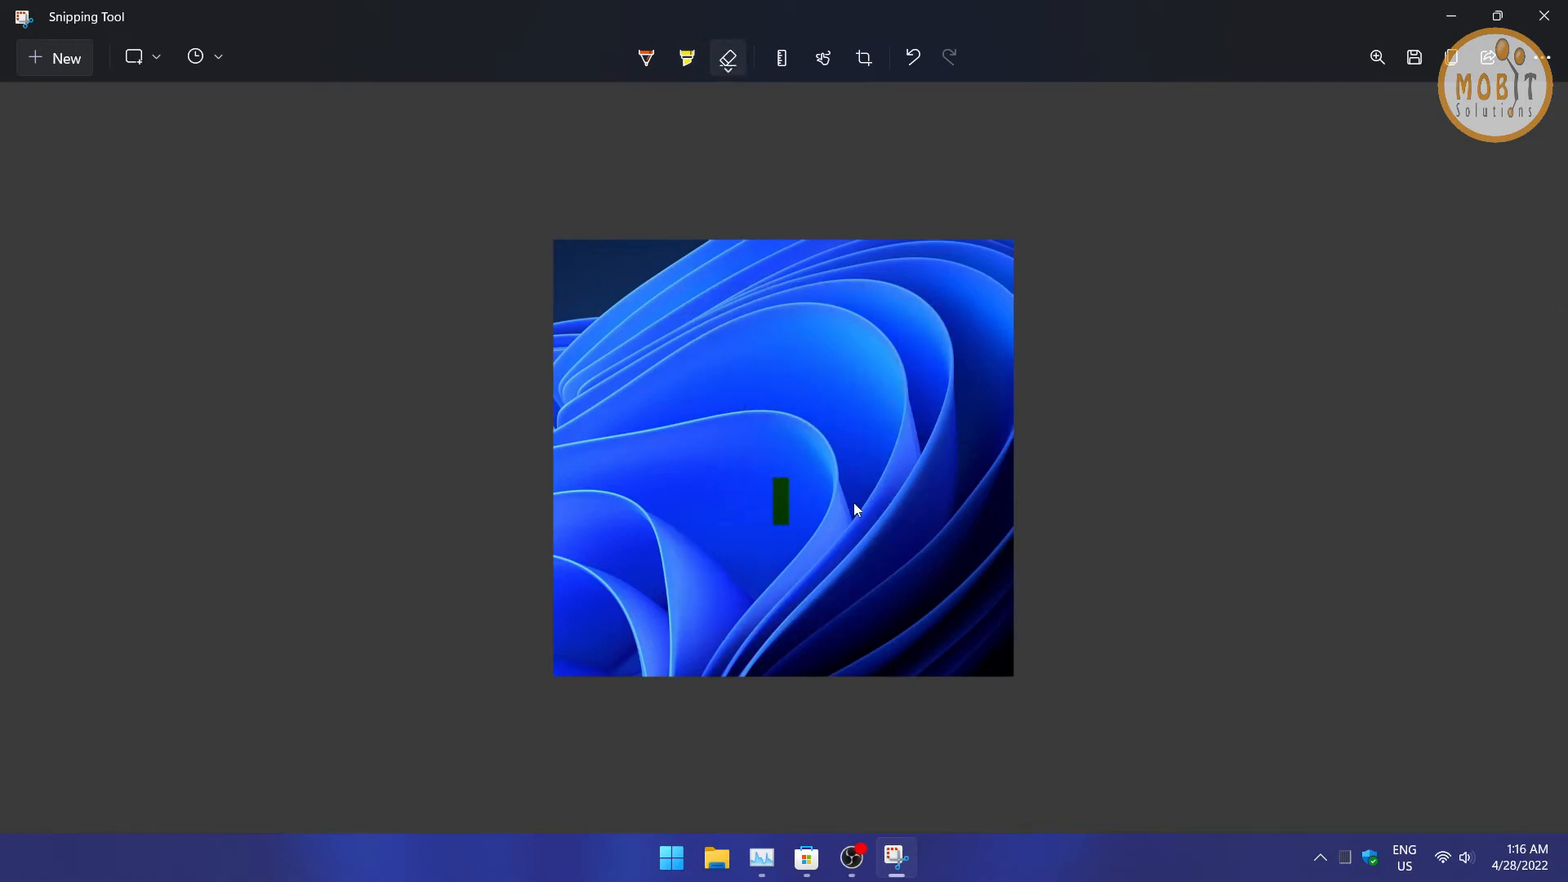
left_click(728, 74)
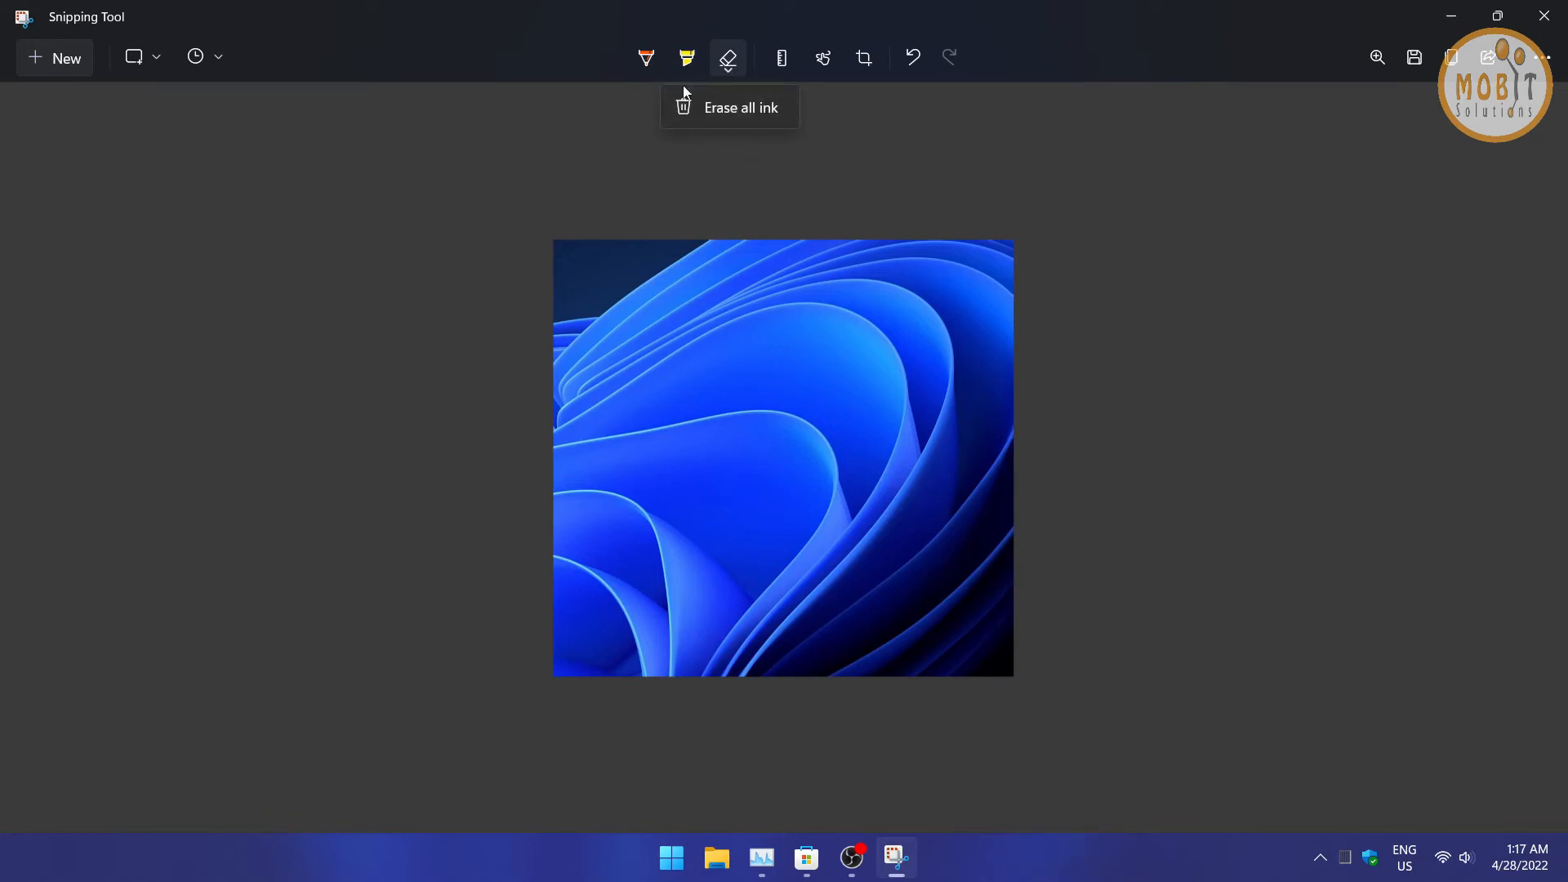
Display the ruler over the snip, replace it with the protractor, and activate the highlighter
left_click(646, 58)
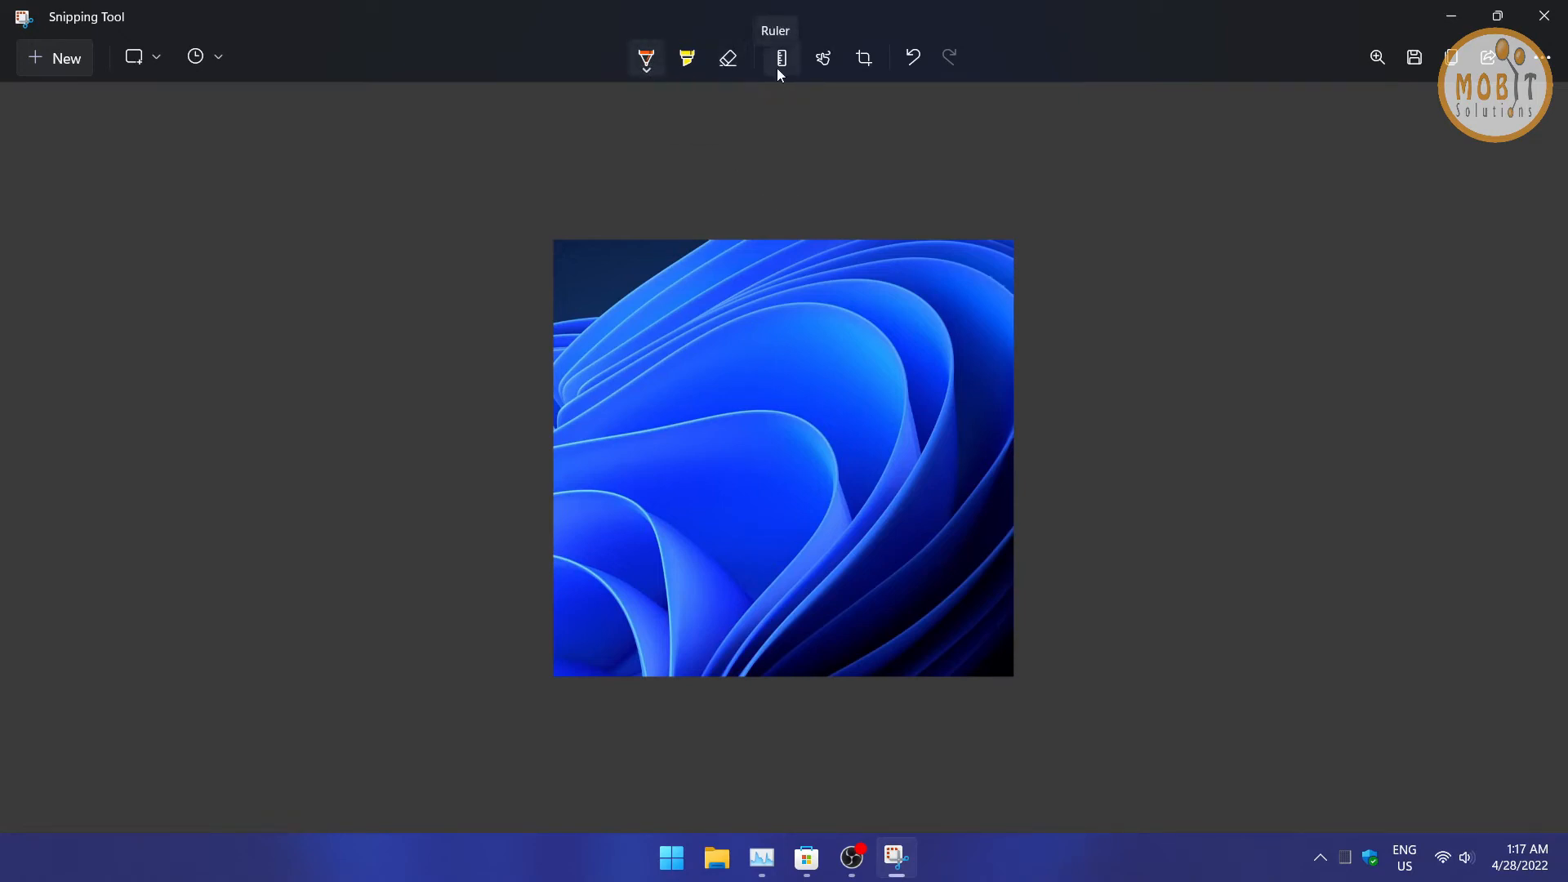
left_click(778, 70)
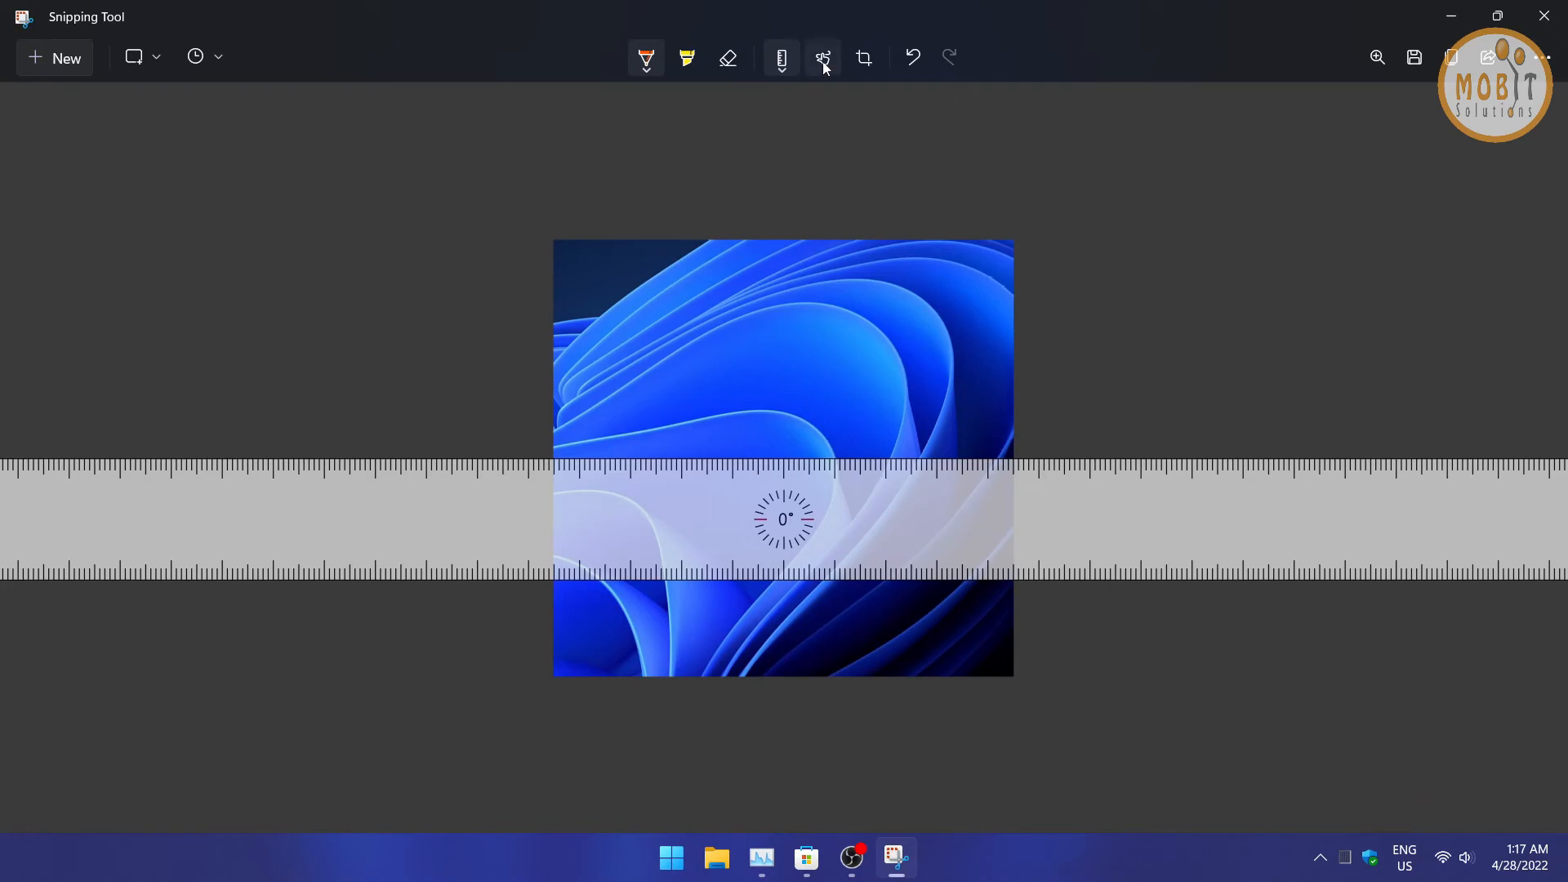
left_click(784, 71)
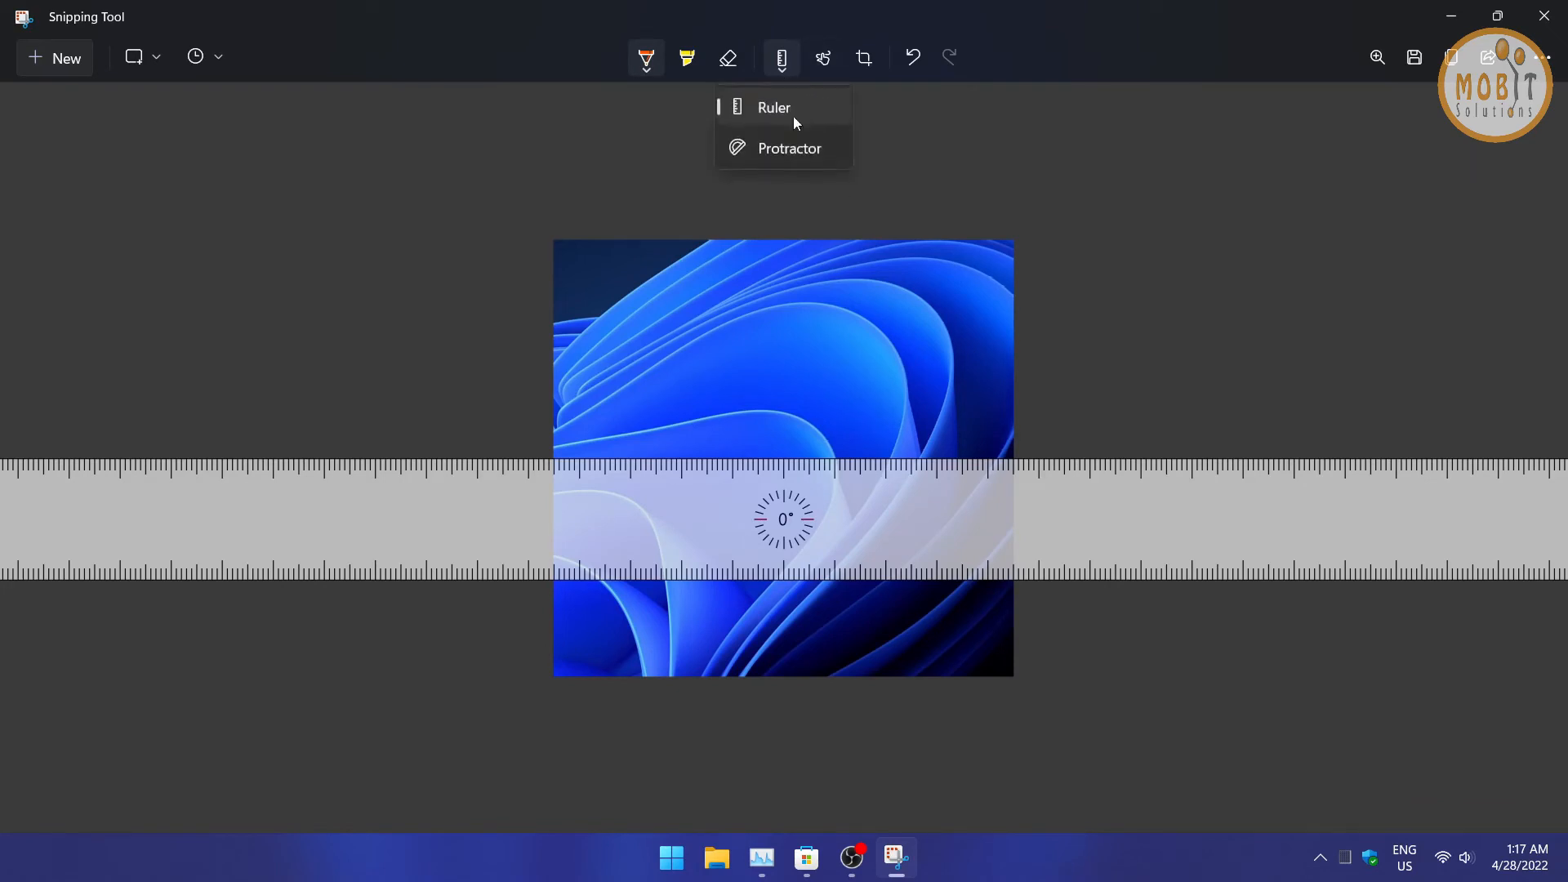
left_click(796, 150)
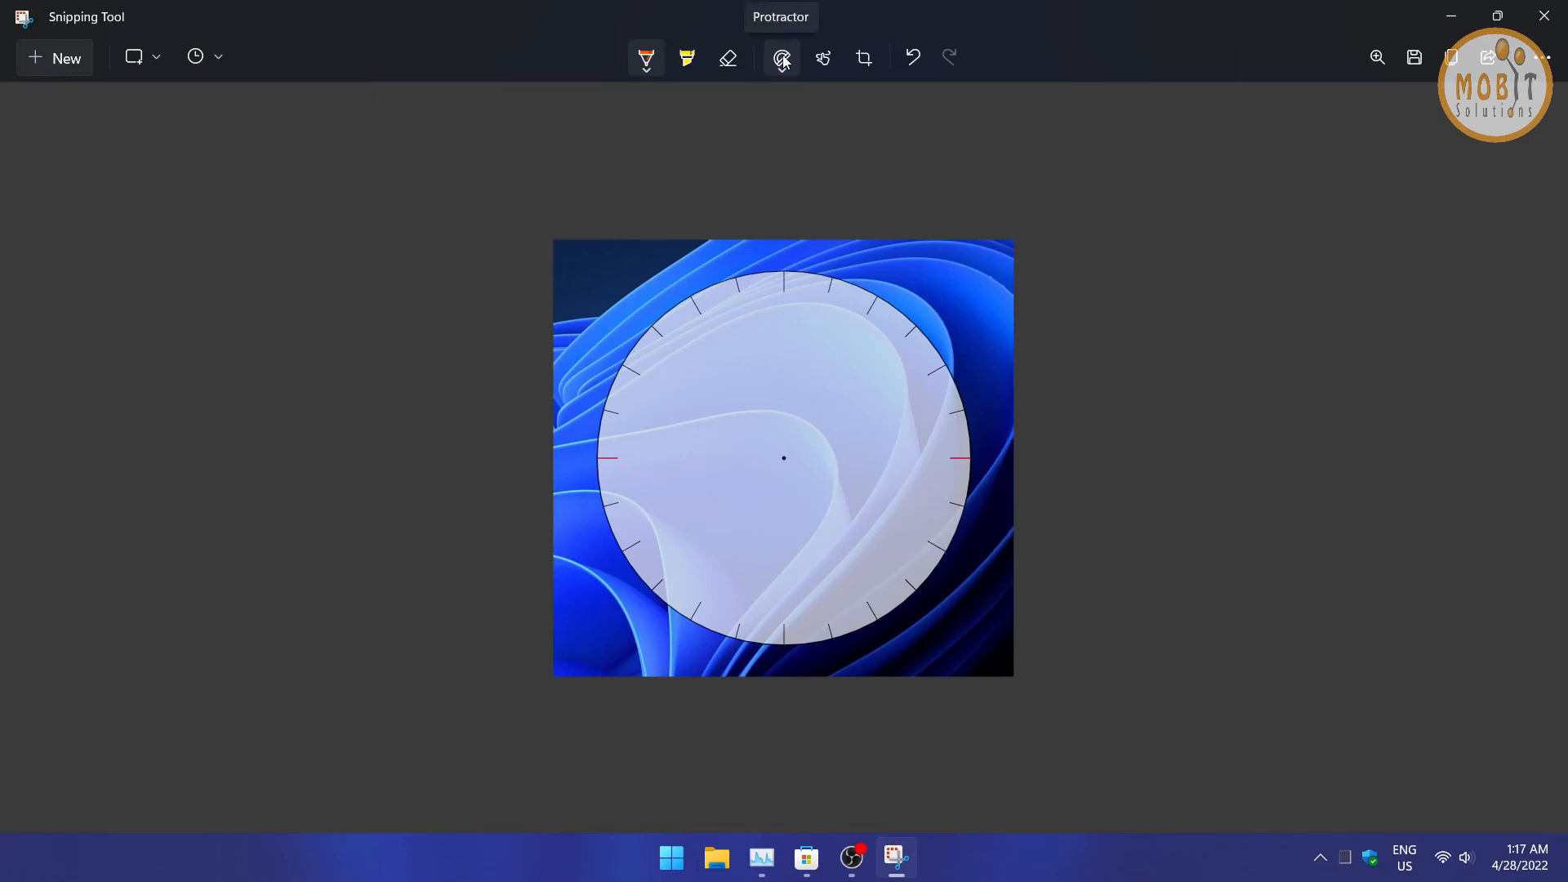
left_click(693, 70)
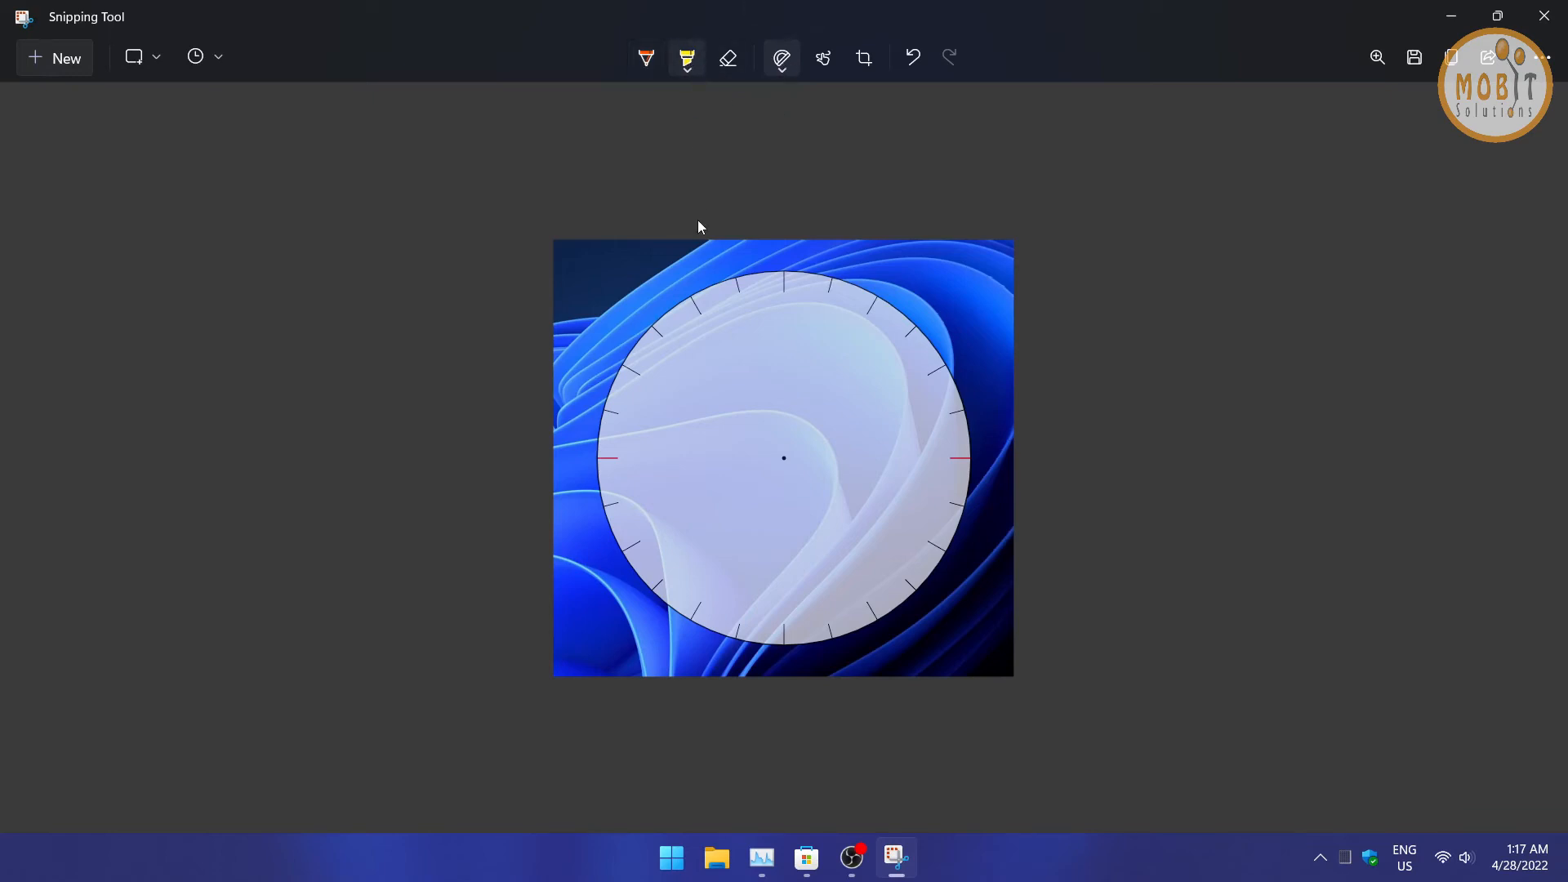
Trace highlighter arcs around the protractor's circular edge on the snip and hide the protractor
mouse_move(705, 257)
left_mouse_down()
mouse_move(629, 308)
mouse_move(610, 449)
mouse_move(727, 653)
mouse_move(957, 632)
mouse_move(995, 581)
left_mouse_up()
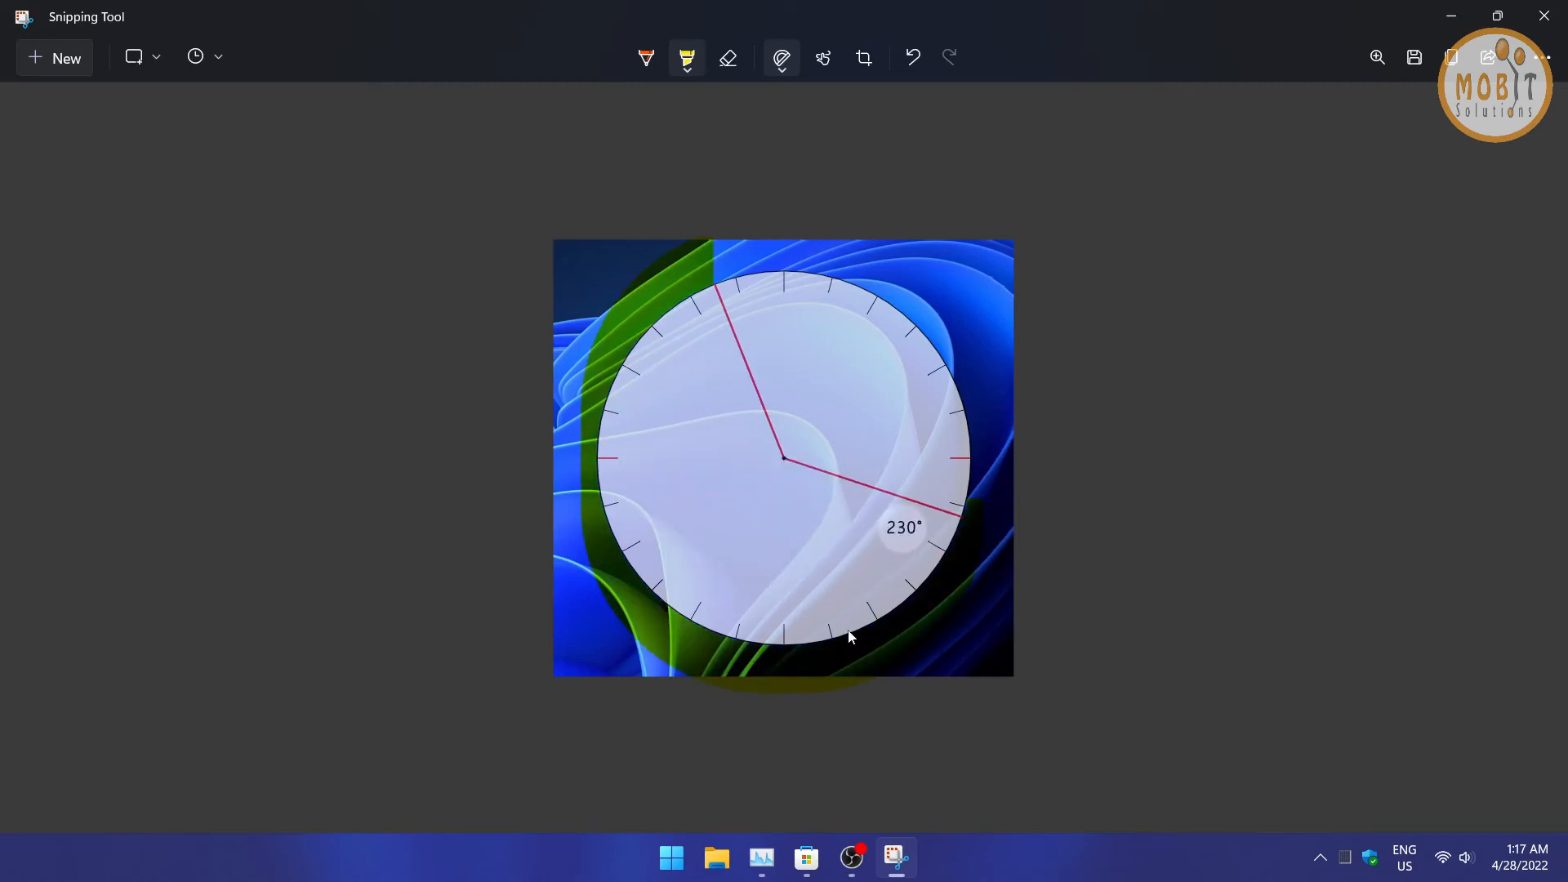
mouse_move(1012, 445)
left_mouse_down()
mouse_move(968, 428)
mouse_move(984, 389)
mouse_move(906, 248)
mouse_move(764, 241)
mouse_move(591, 273)
left_mouse_up()
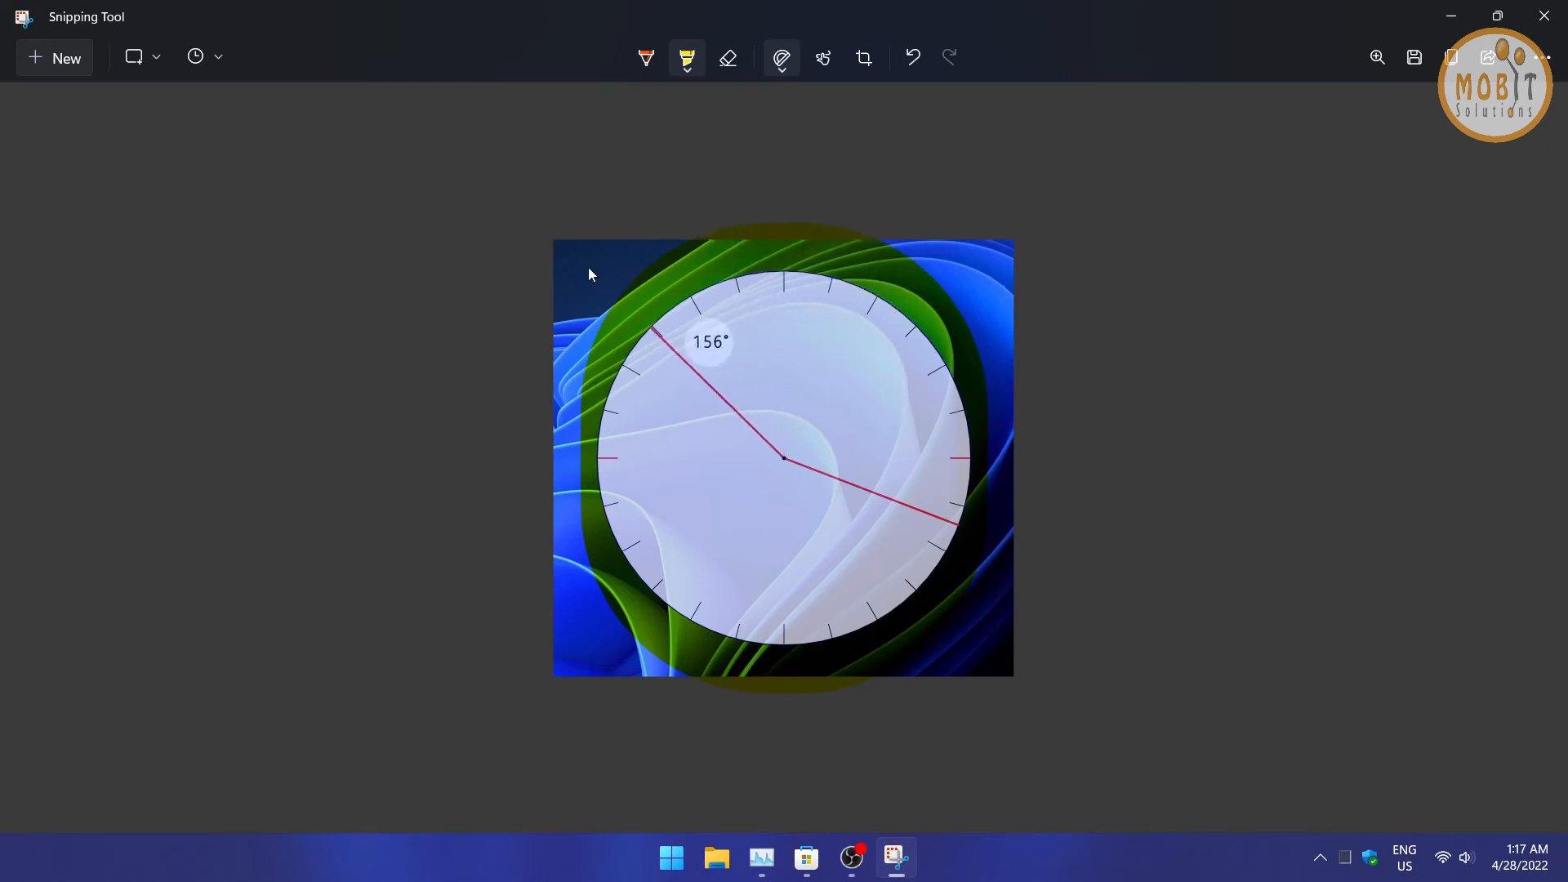
left_click(782, 59)
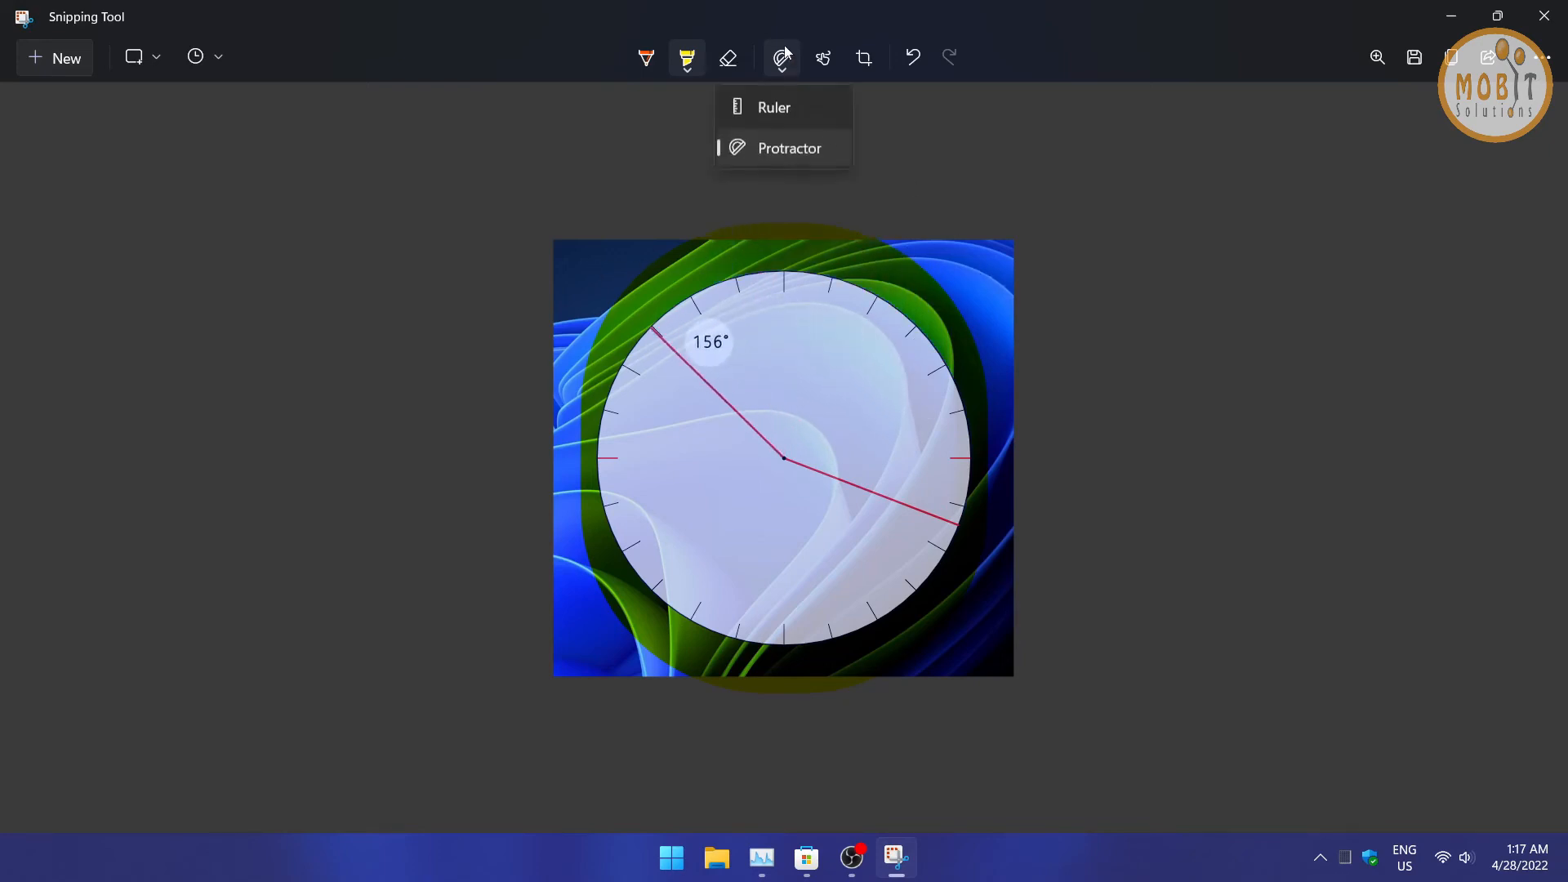
left_click(769, 148)
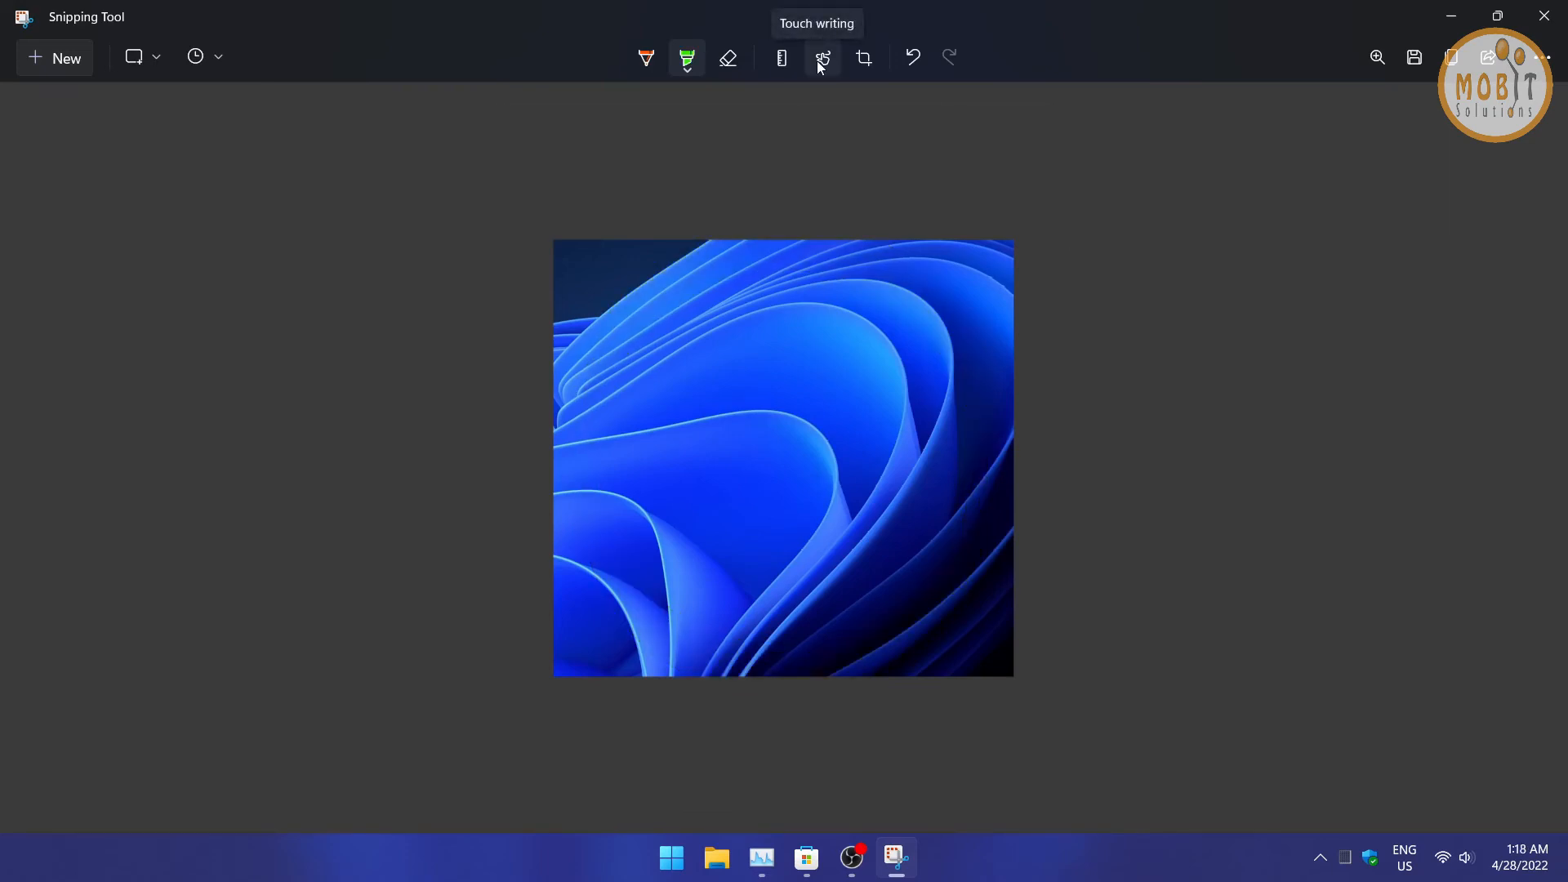
left_click(866, 59)
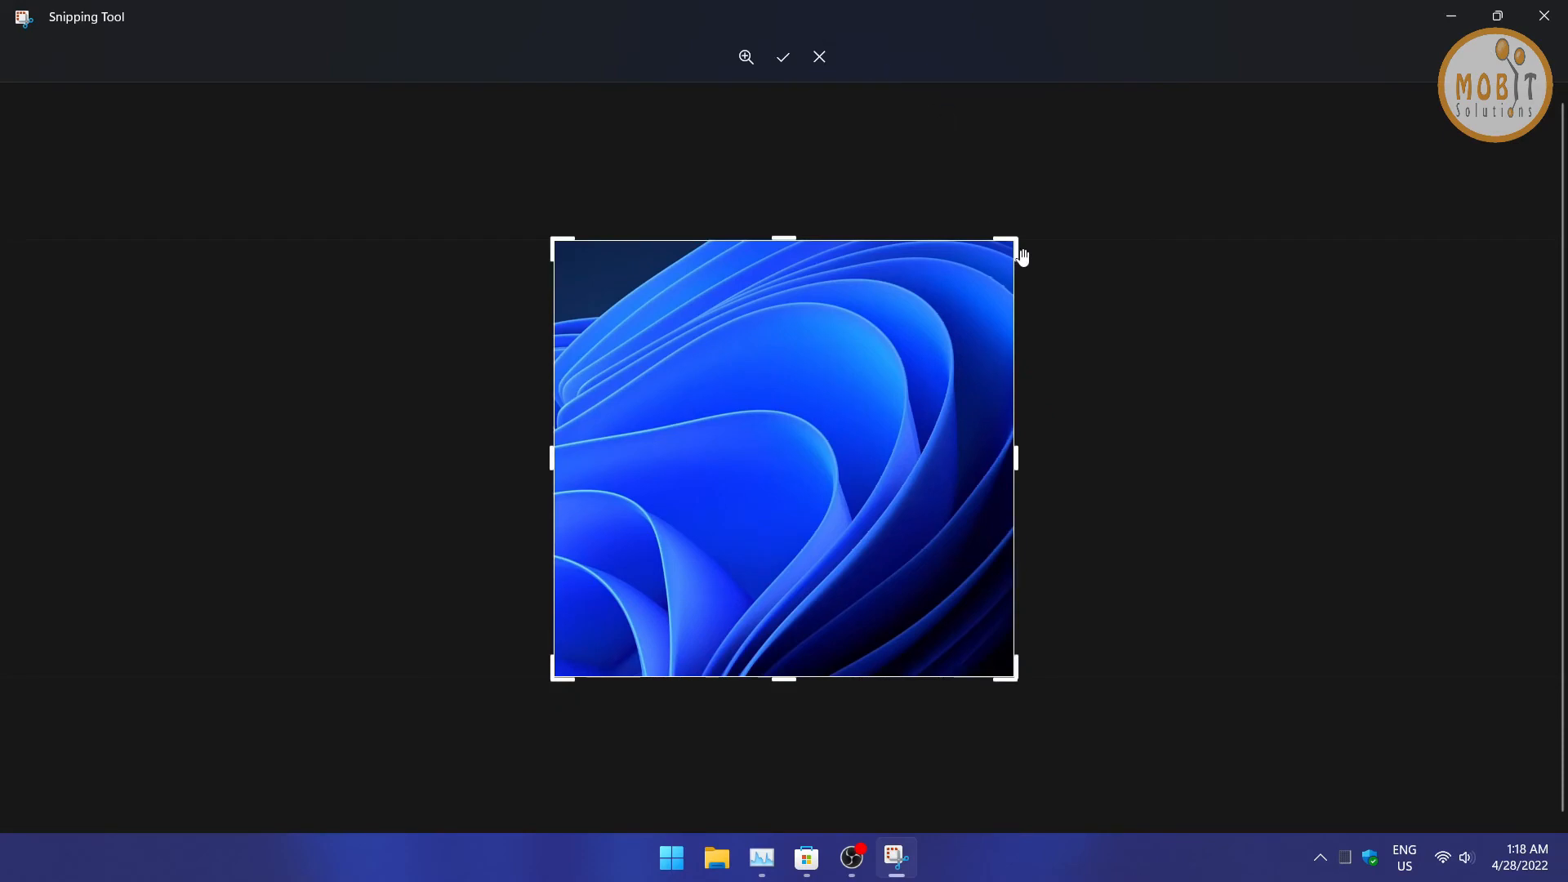
mouse_move(1016, 249)
left_mouse_down()
mouse_move(907, 308)
mouse_move(925, 276)
mouse_move(1015, 240)
left_mouse_up()
left_click(816, 62)
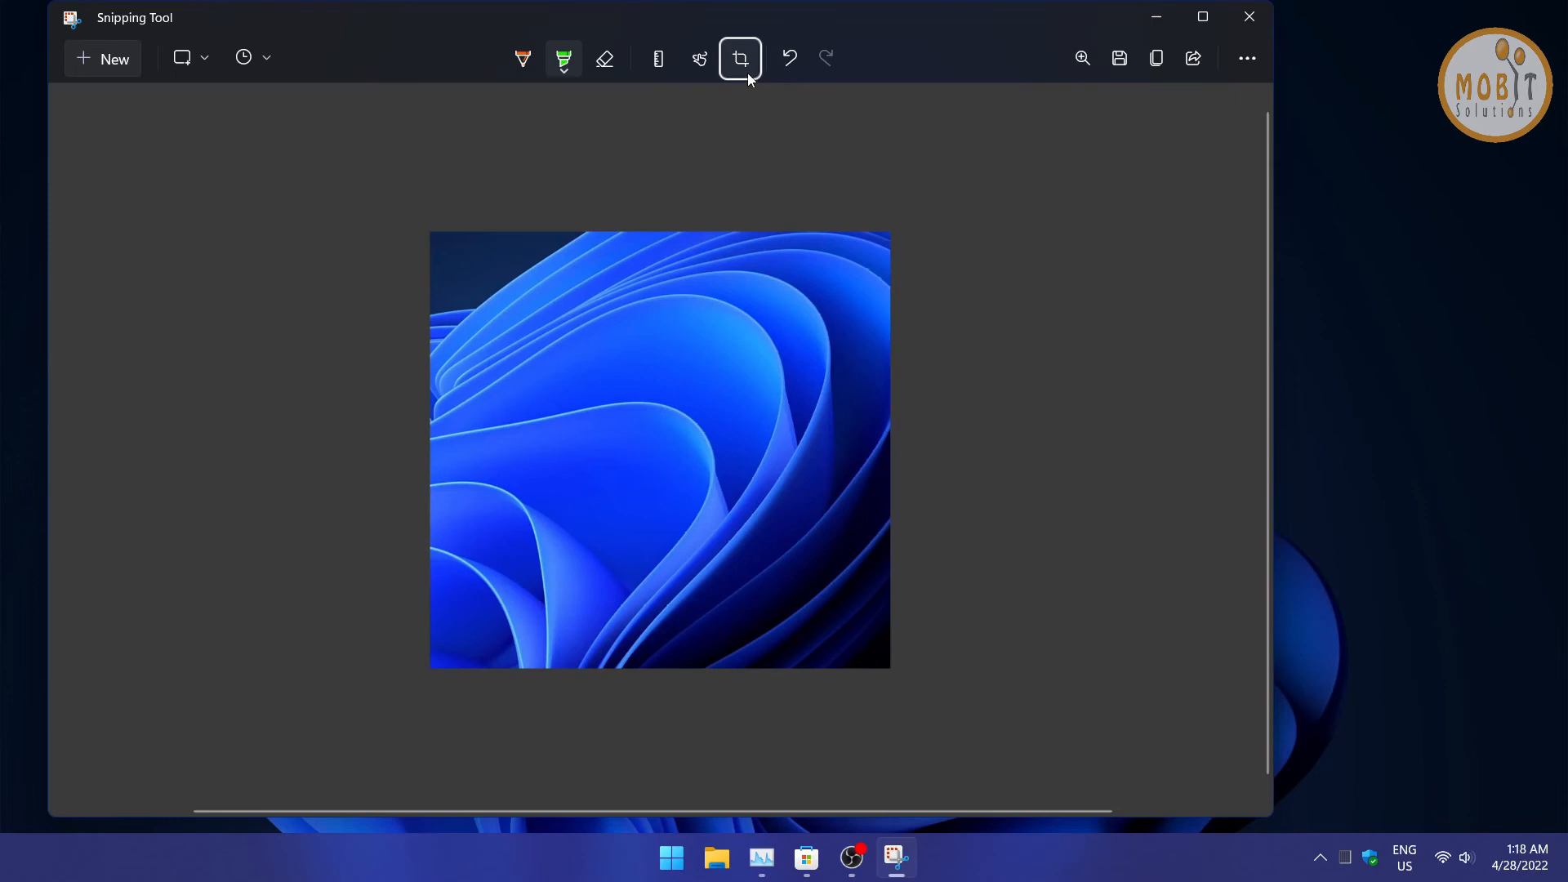
Crop the snip to a tall, narrow strip along the image's lower left side and apply the crop
left_click(747, 72)
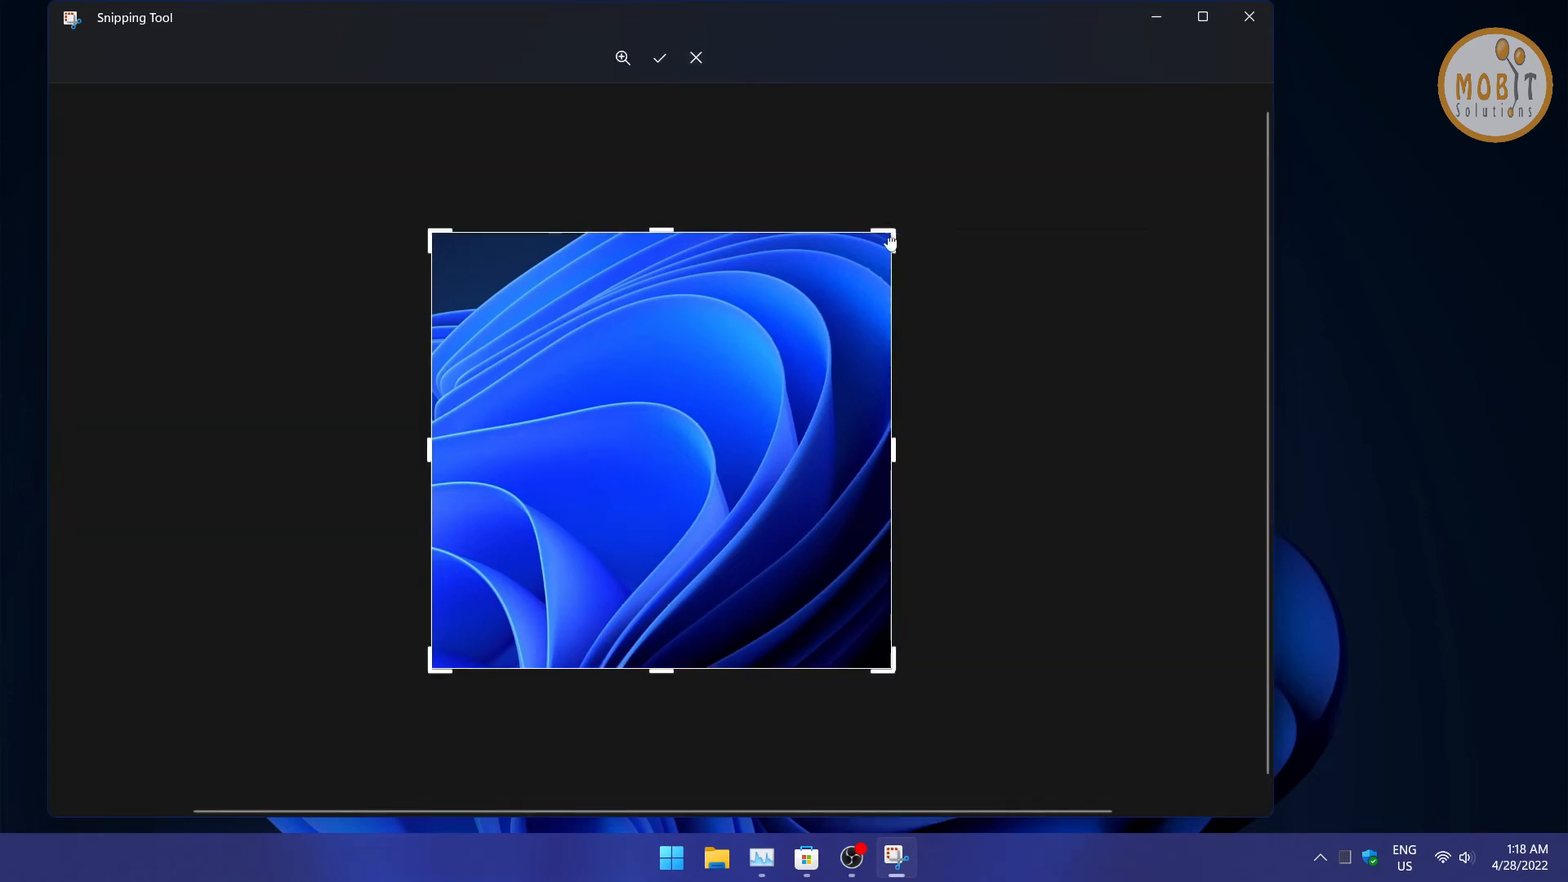
left_click_drag(789, 257, 569, 404)
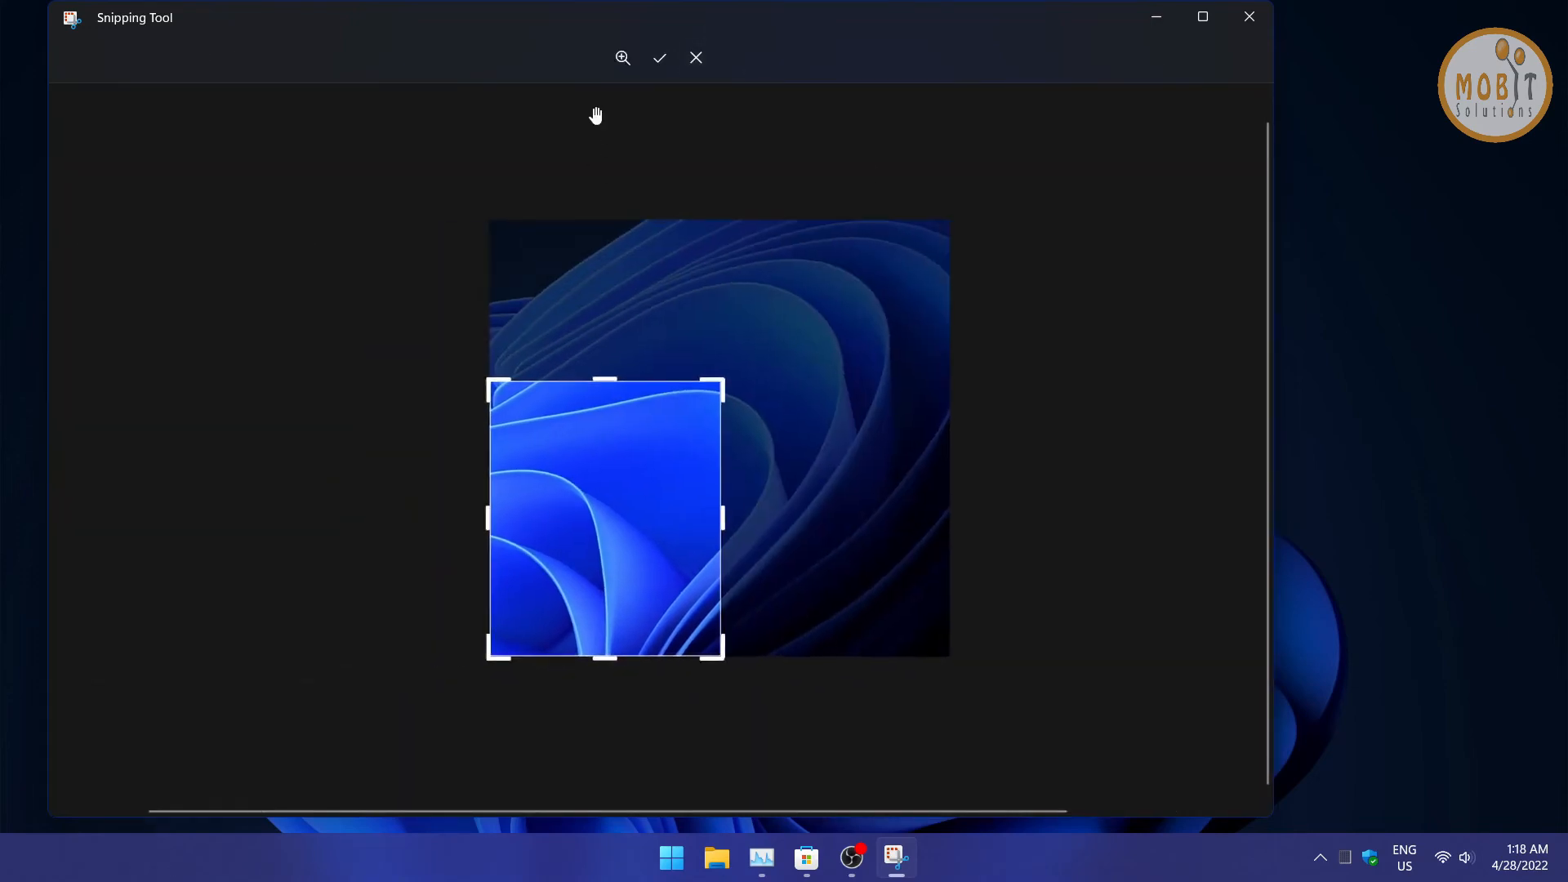
left_click(622, 57)
left_click_drag(505, 150, 586, 155)
left_click(701, 491)
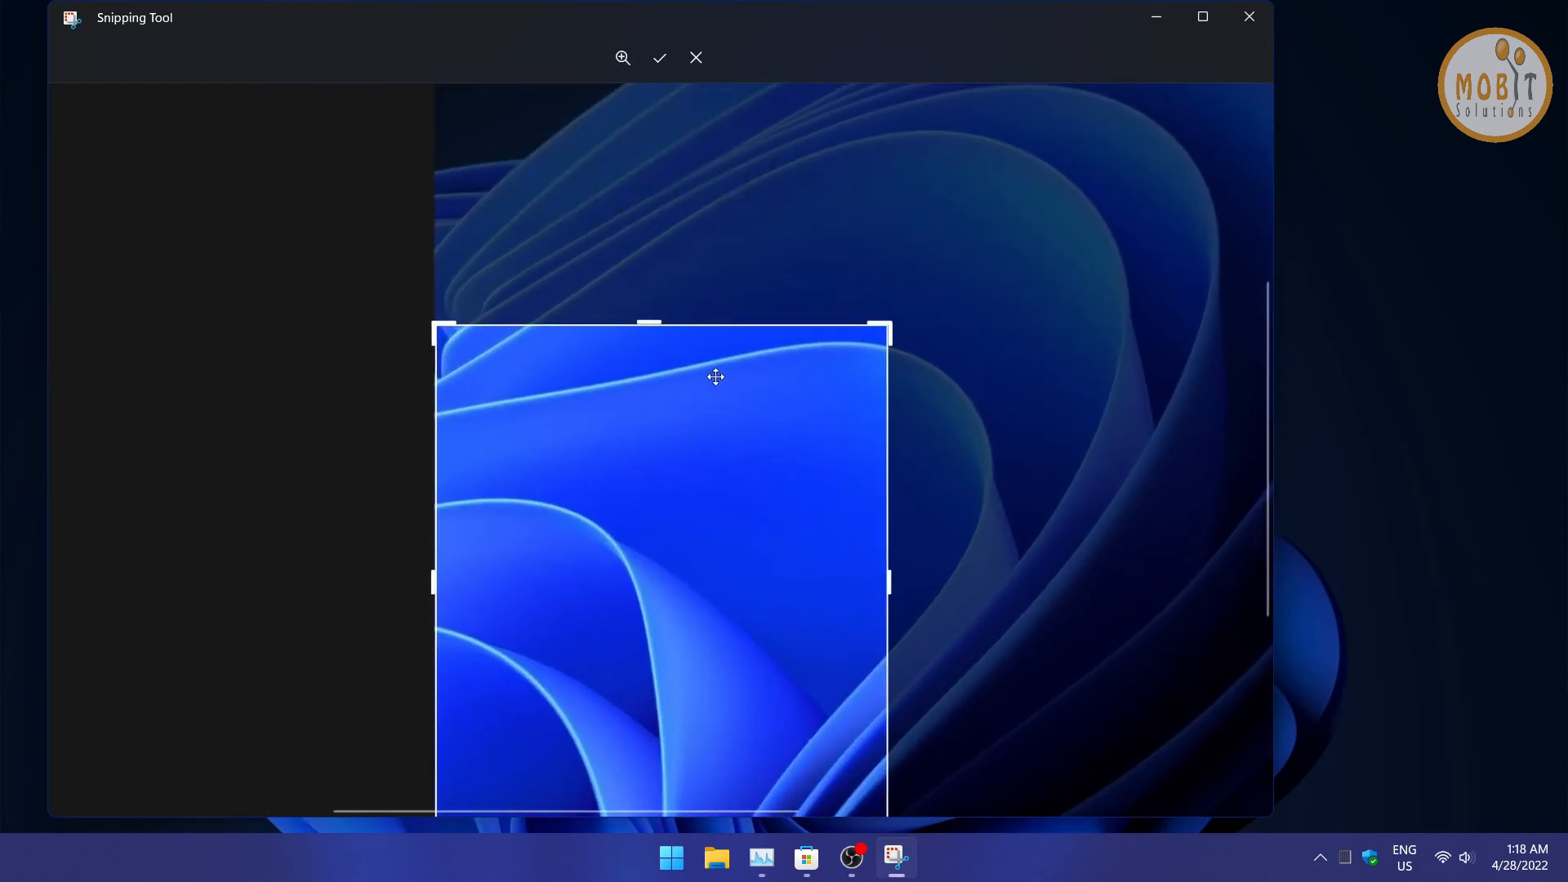
left_click_drag(878, 326, 669, 206)
left_click(660, 59)
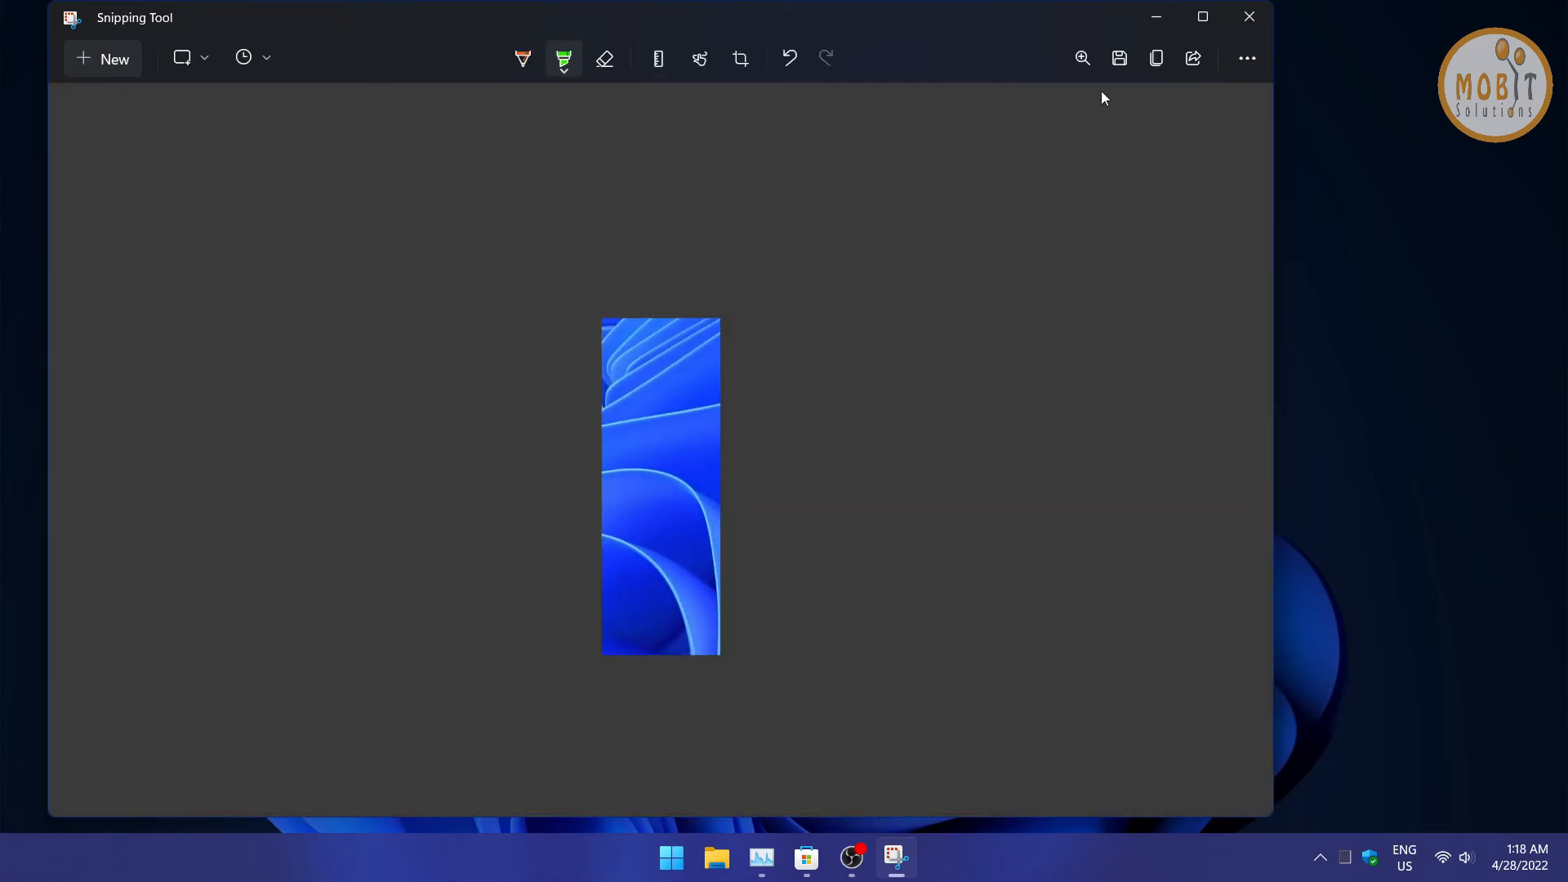
Review the available snip delays and snipping modes, and try out the zoom on the cropped snip
left_click(263, 65)
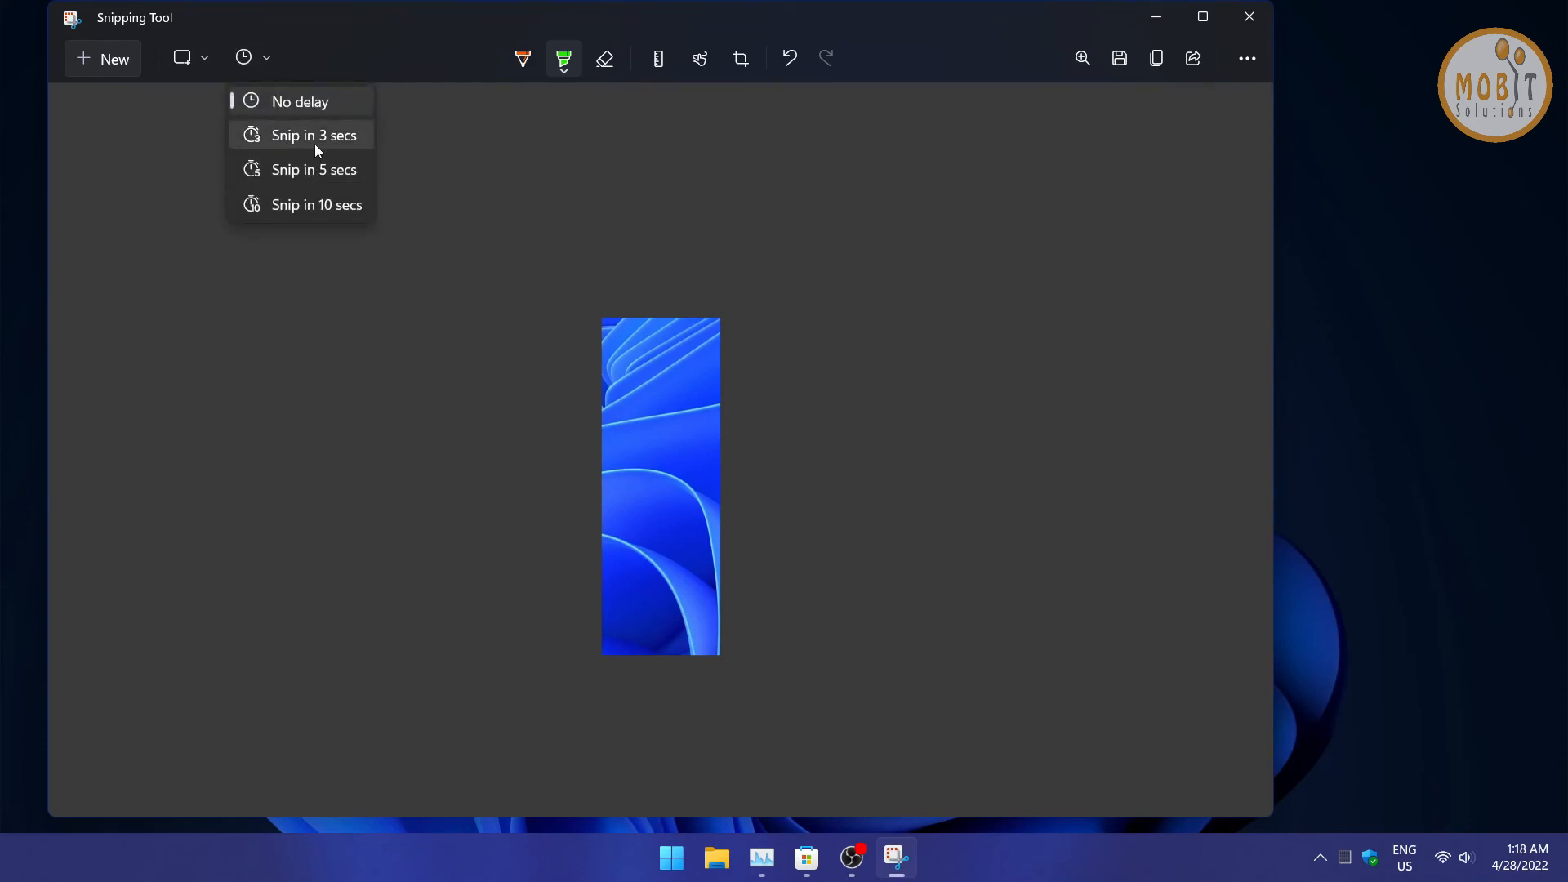
left_click(207, 57)
left_click(1090, 66)
left_click_drag(964, 149, 879, 150)
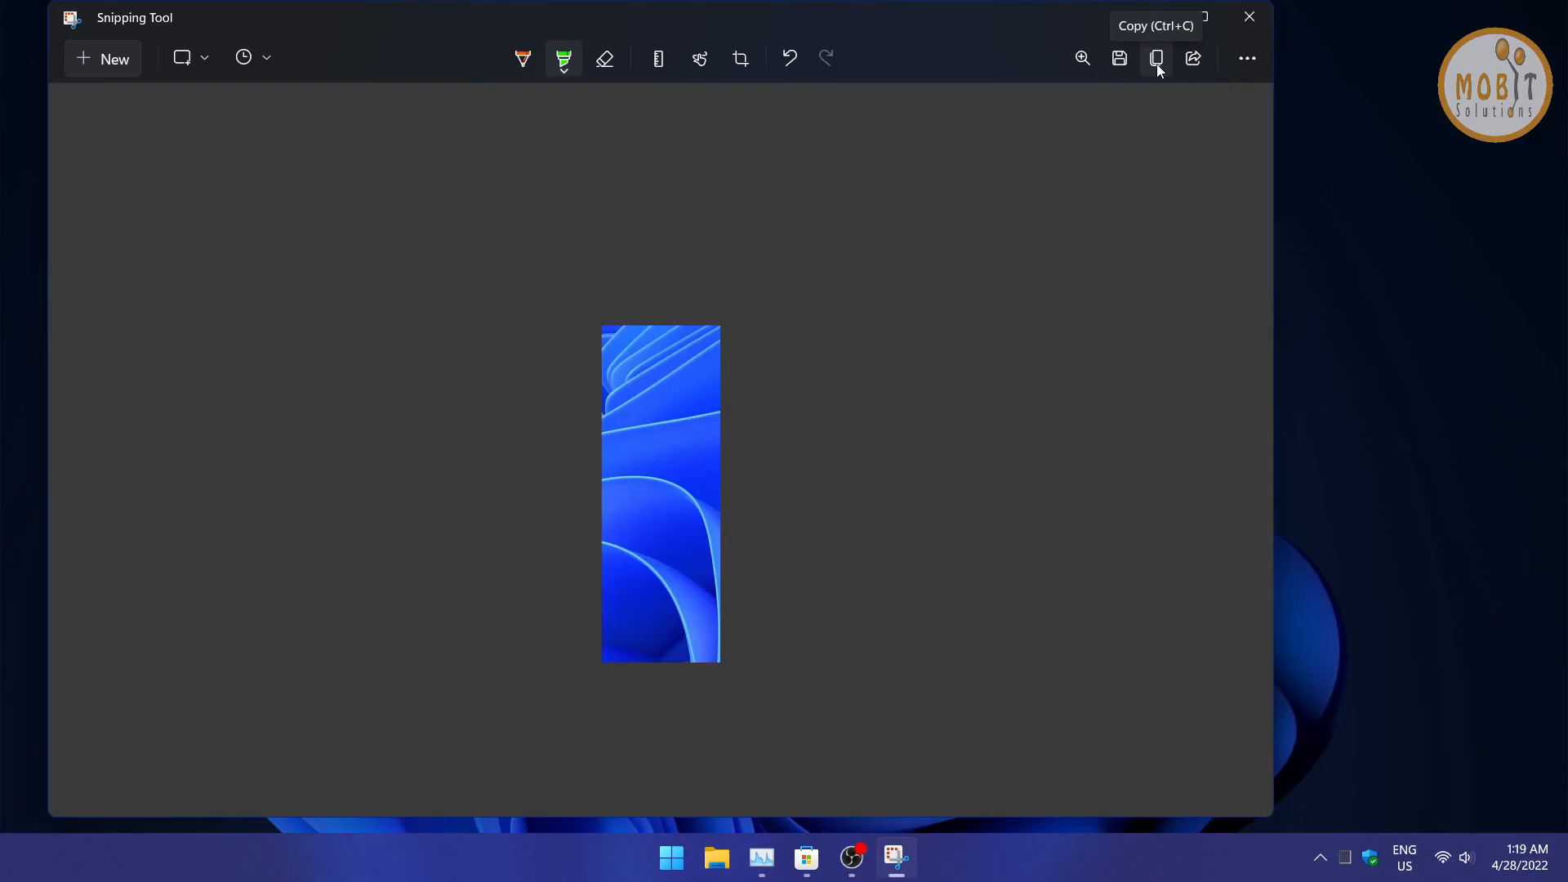
Copy the cropped snip, paste it into a new Paint canvas, and minimize Paint
left_click(1157, 58)
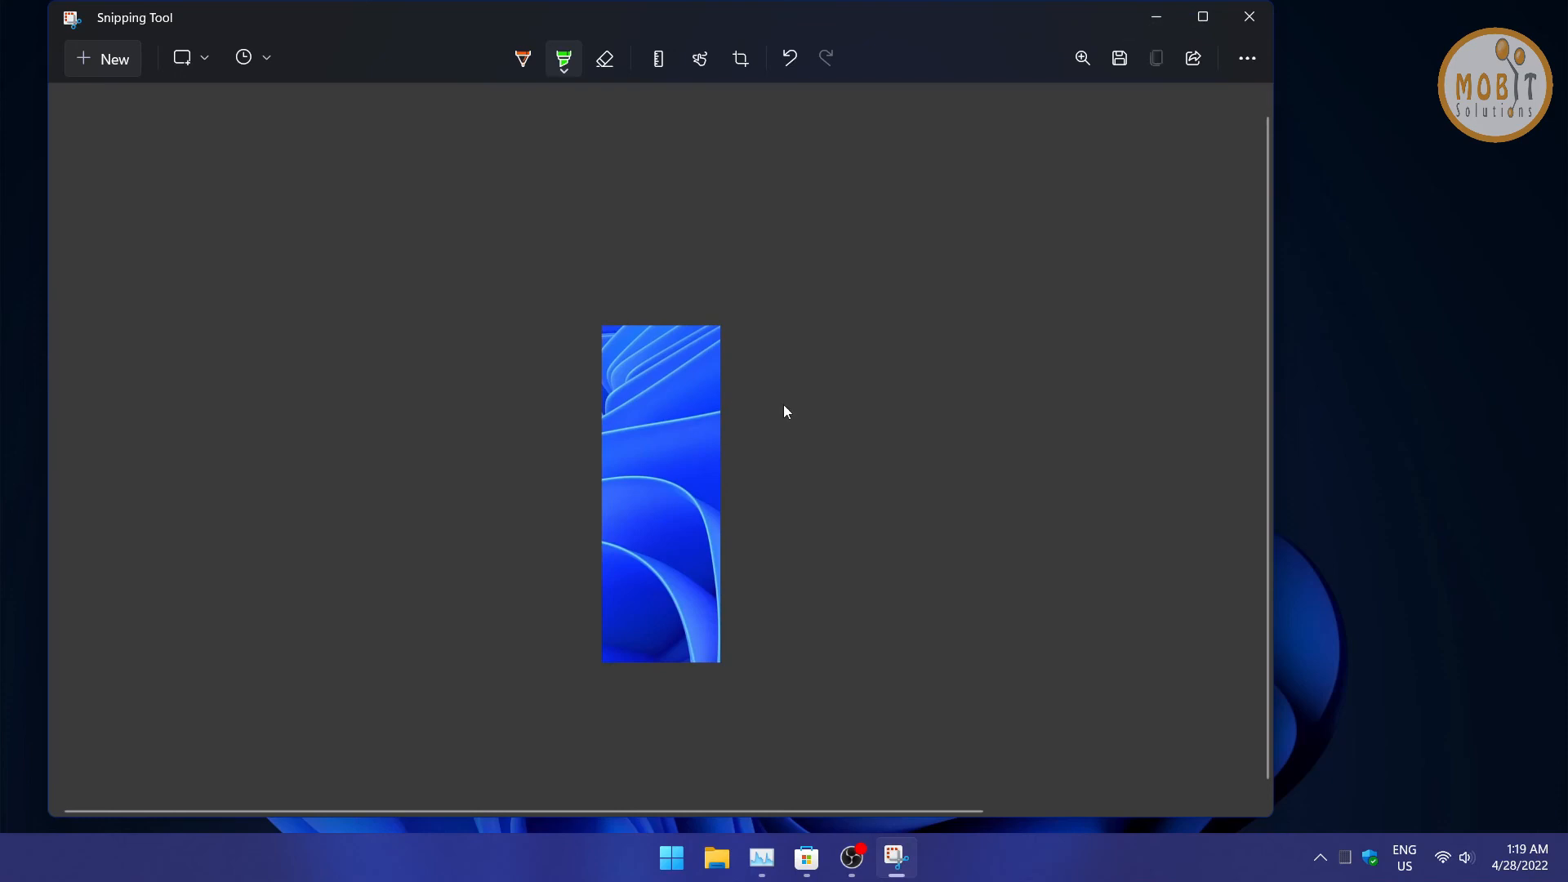
key("super")
type("paint")
key("Return")
key("ctrl+v")
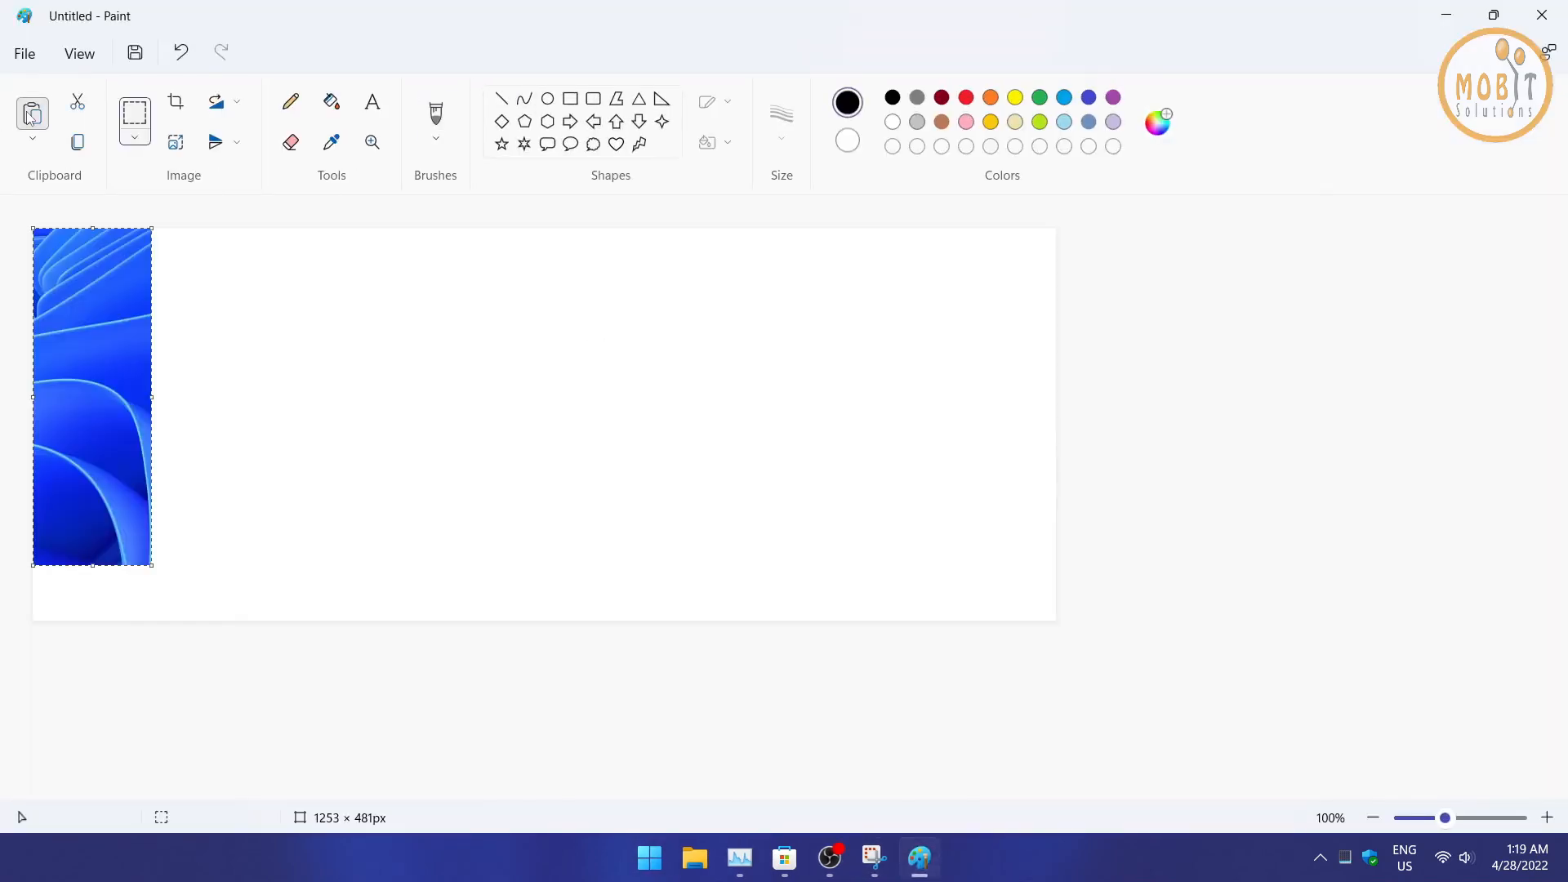
left_click(1447, 15)
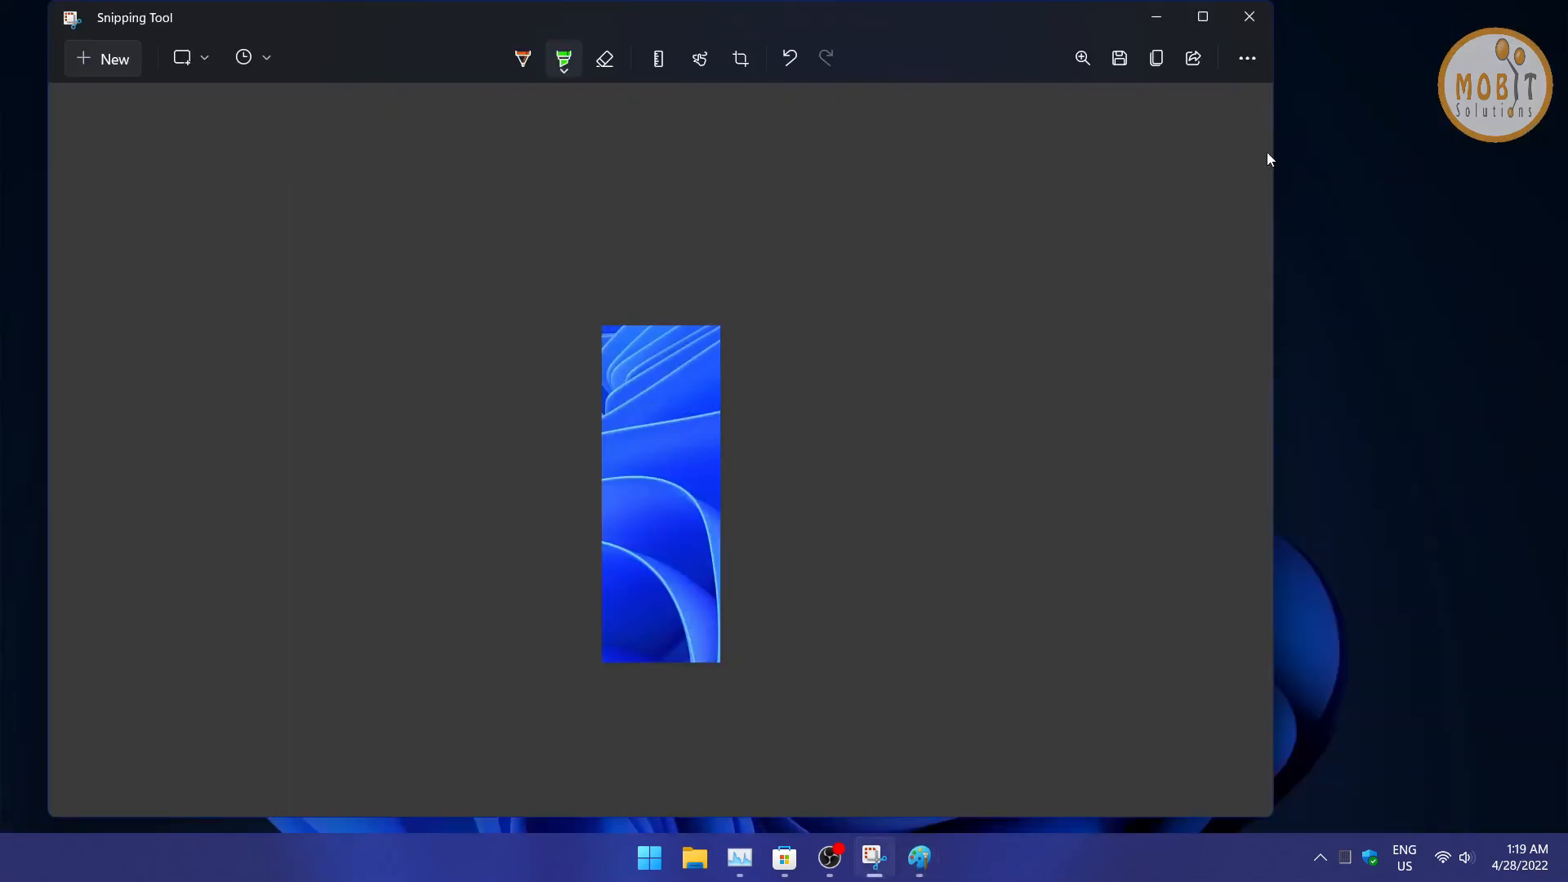
Review the snip's sharing options and the additional commands, and close the Snipping Tool
left_click(1188, 68)
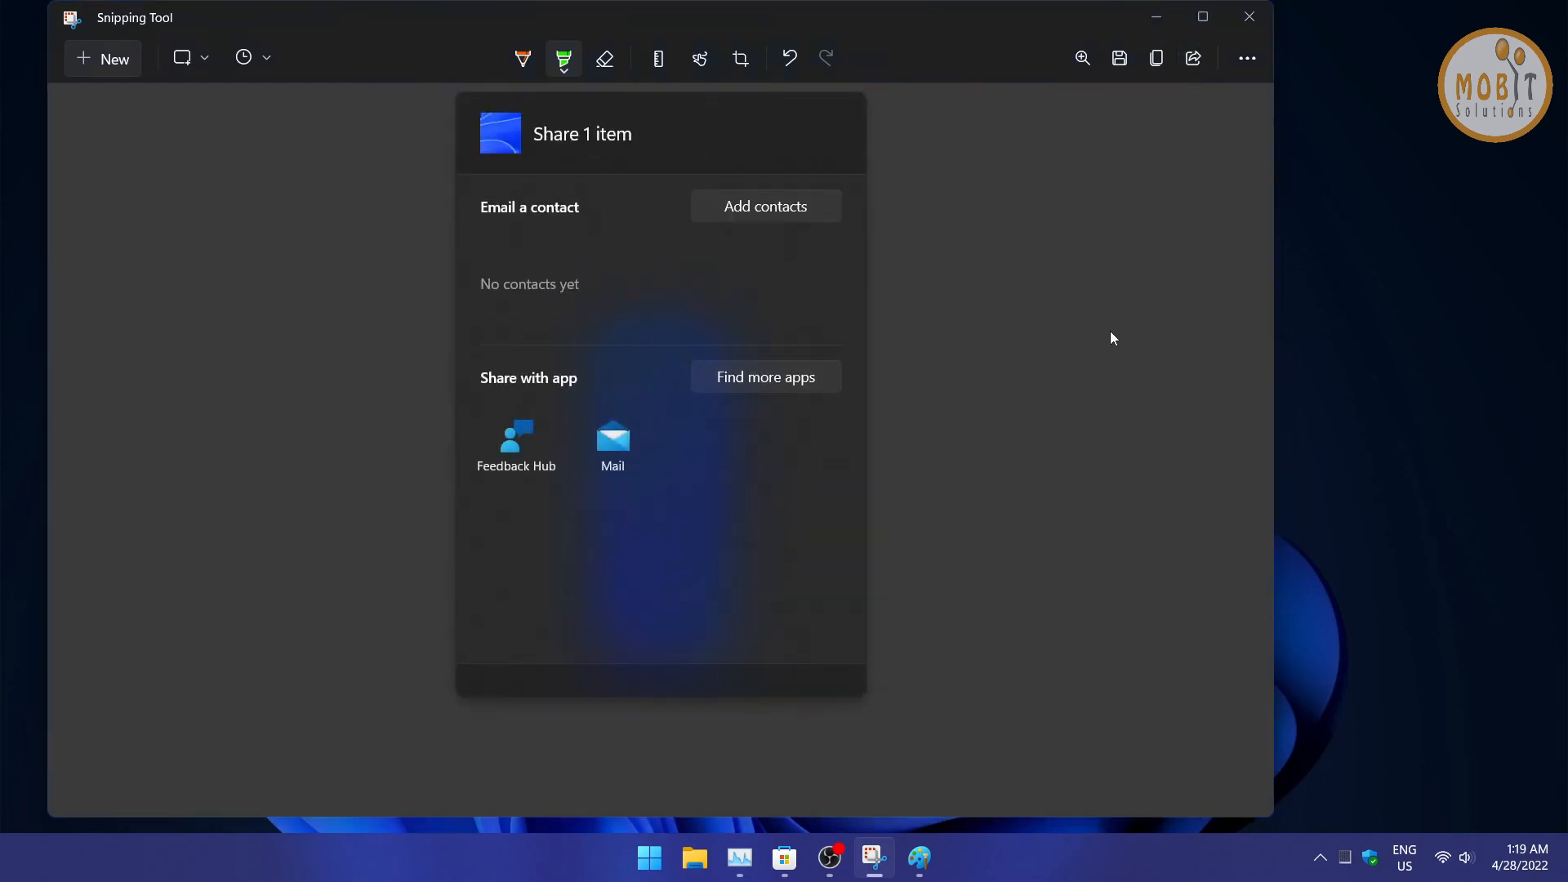
left_click(1111, 331)
left_click(1248, 62)
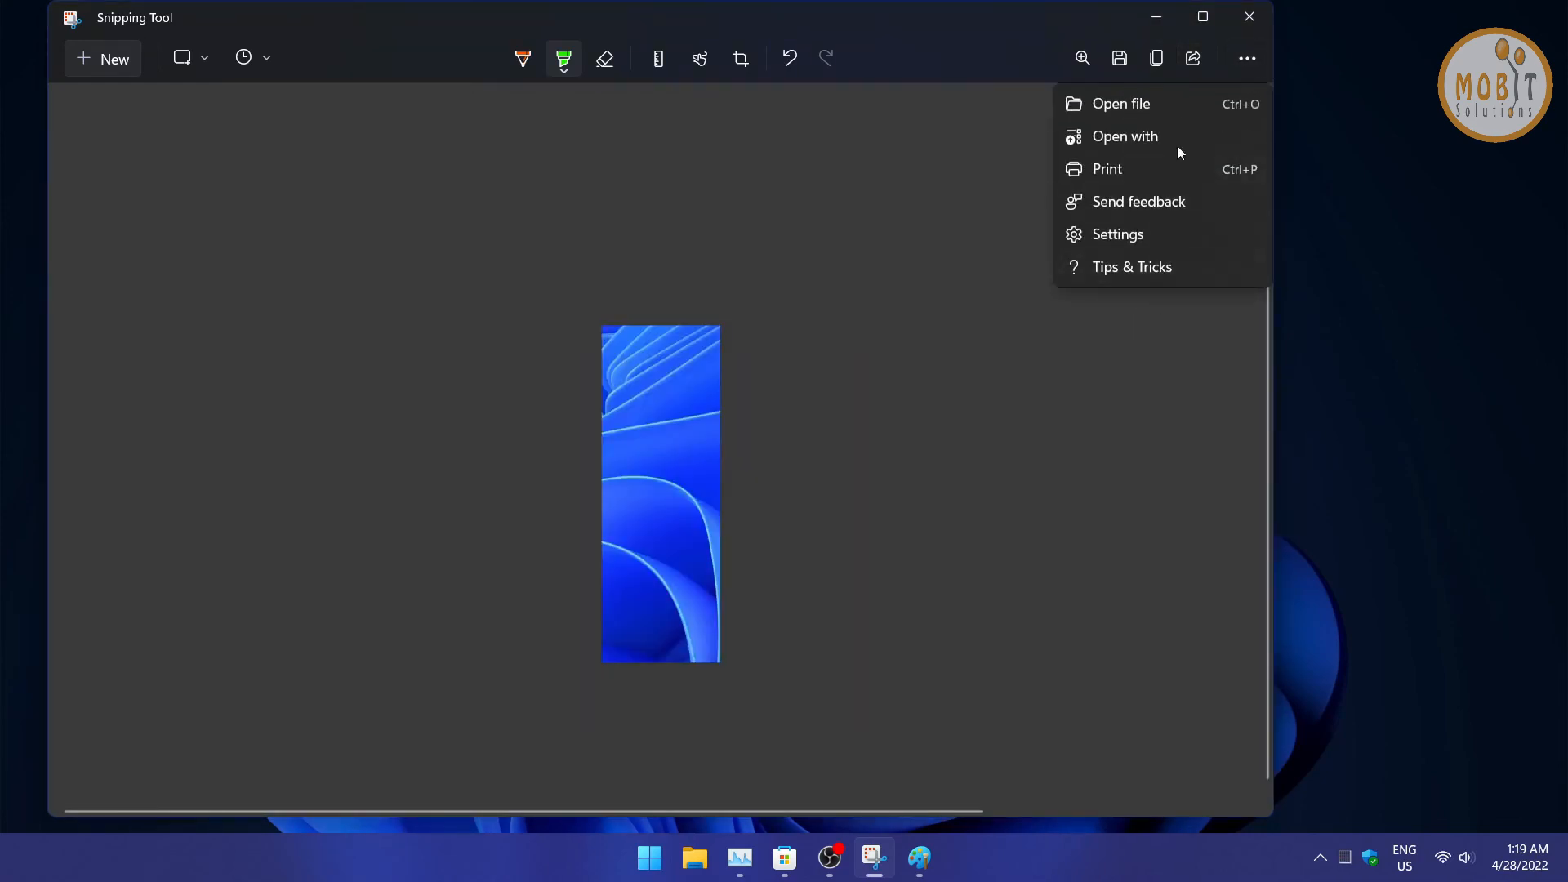
left_click(1057, 515)
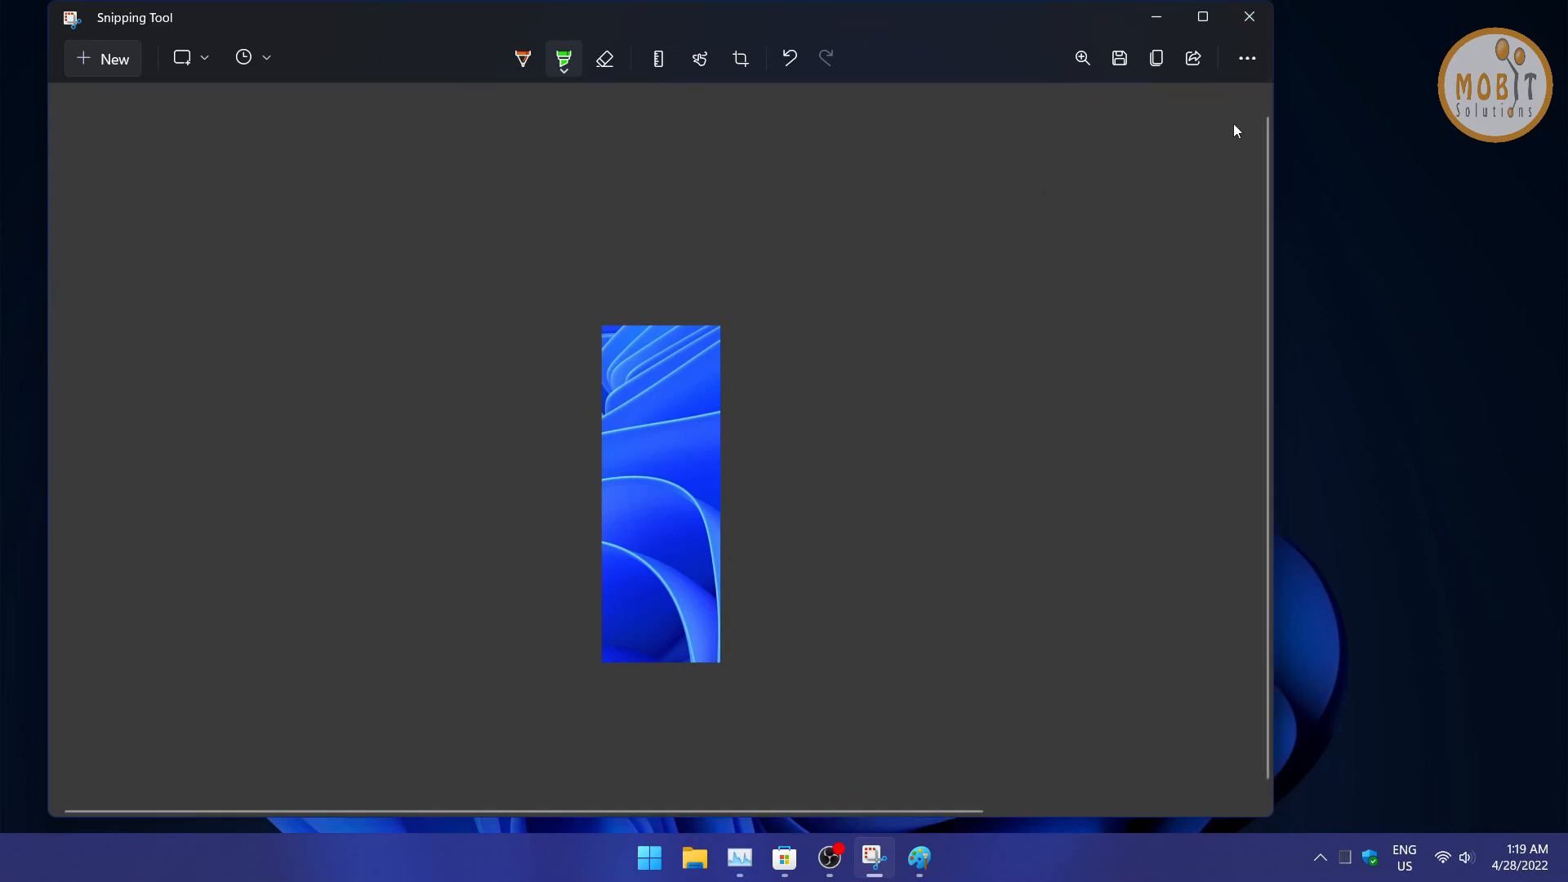
left_click(1241, 27)
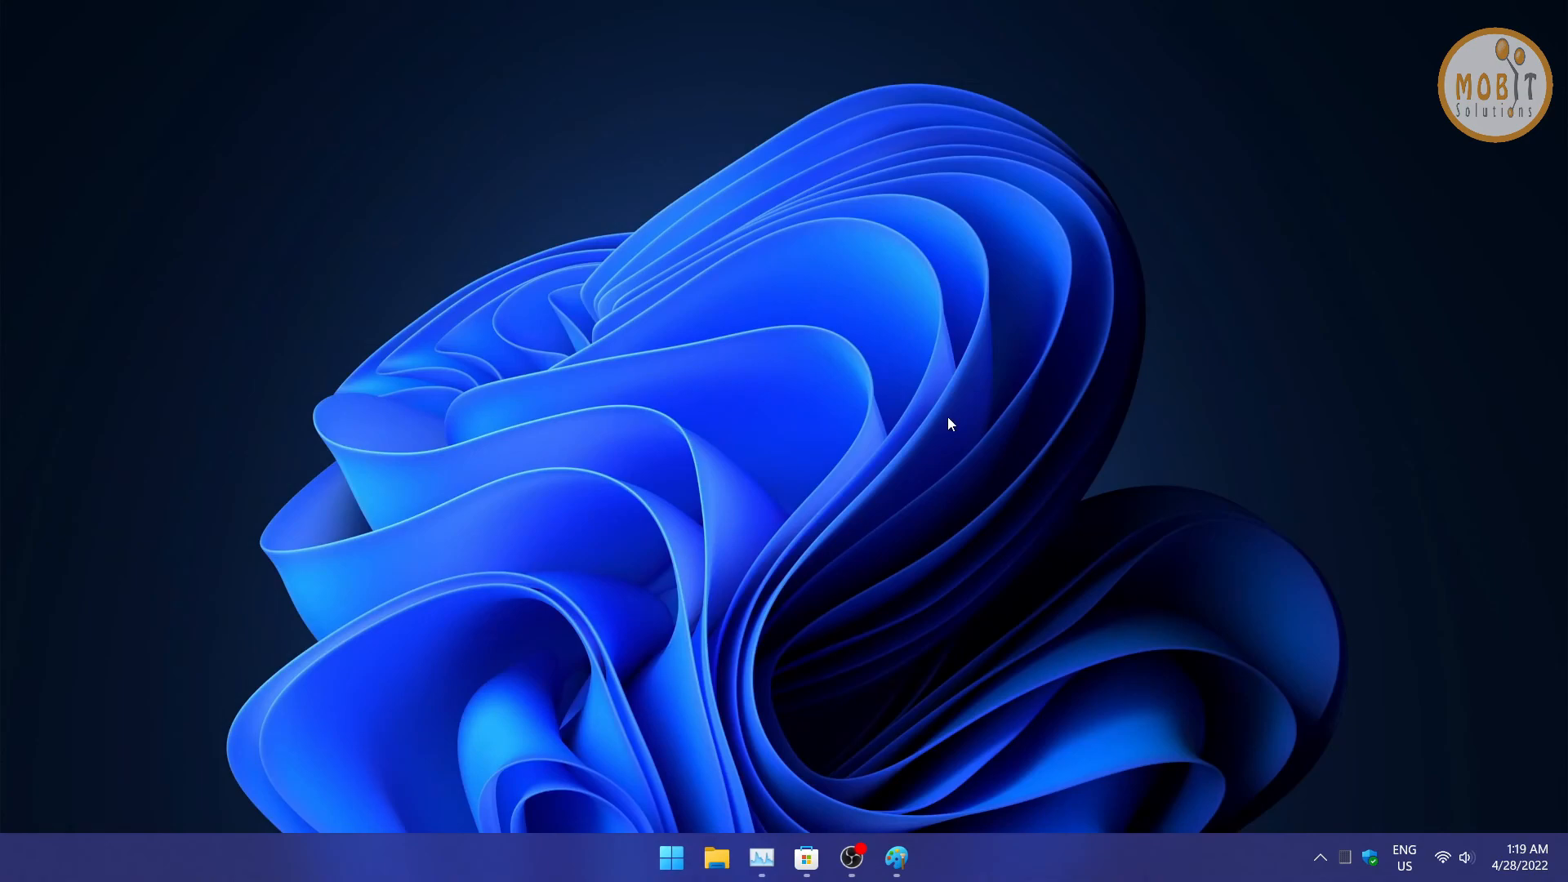